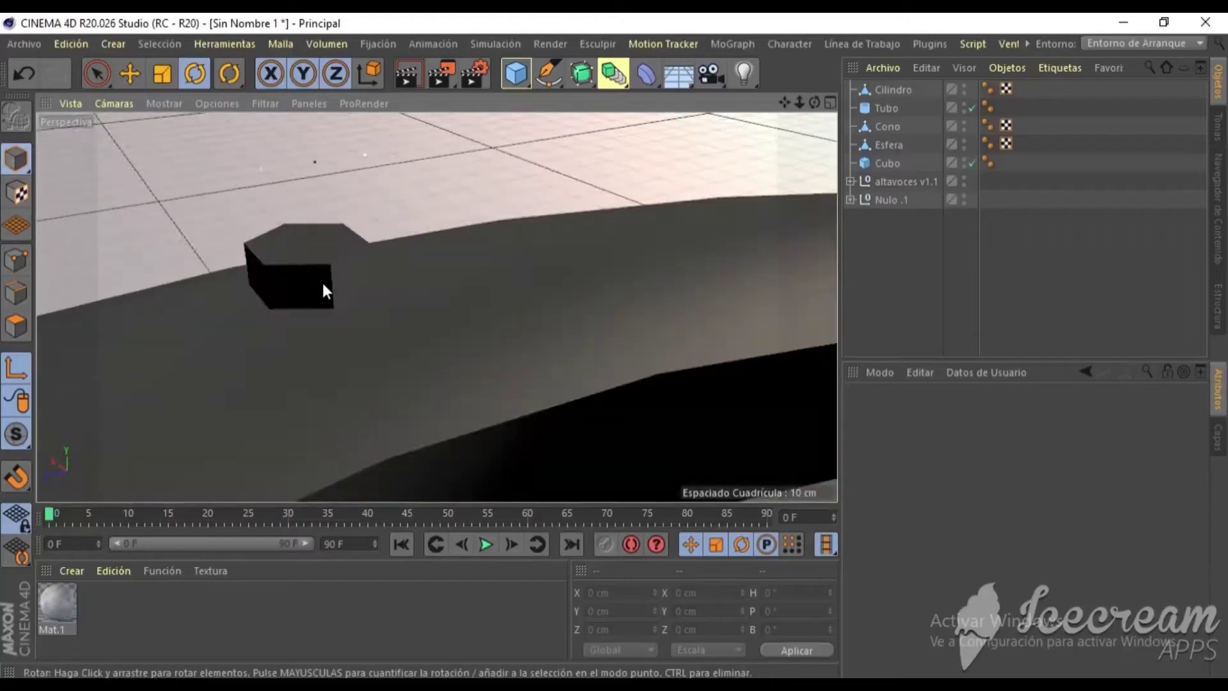
- Clone the small cylinder bolt with a Matrix object set to 6 cm radius and 12 copies
click(494, 392)
alt+click(620, 76)
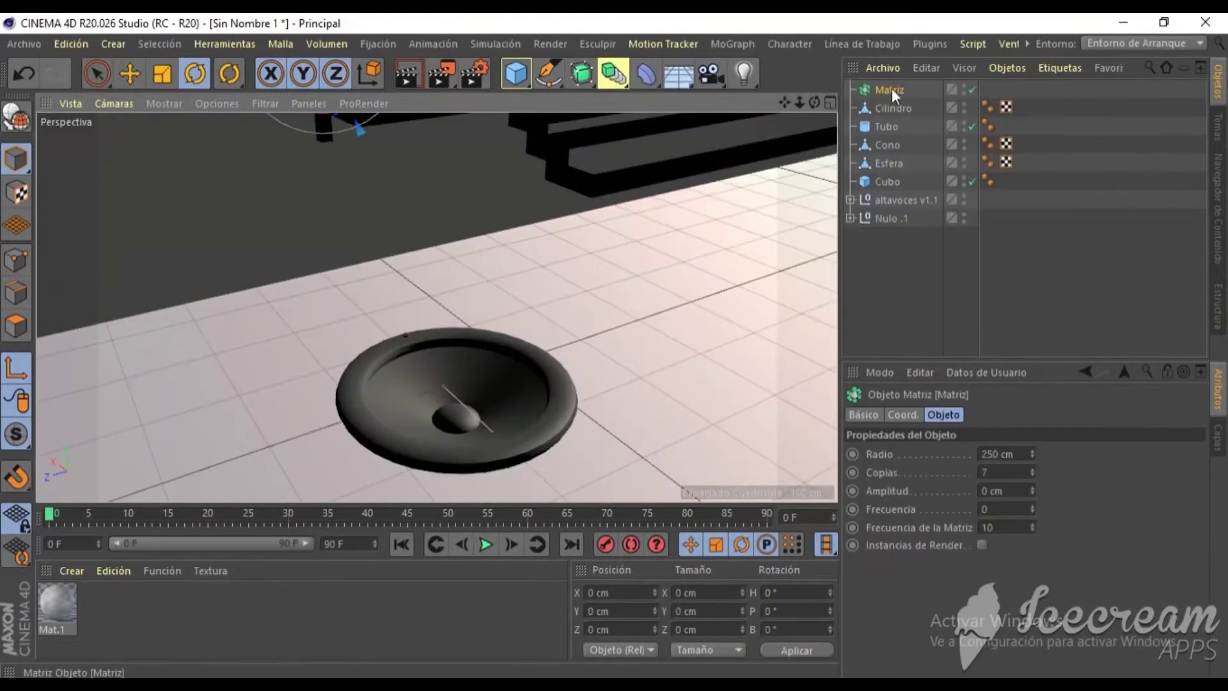
key(e)
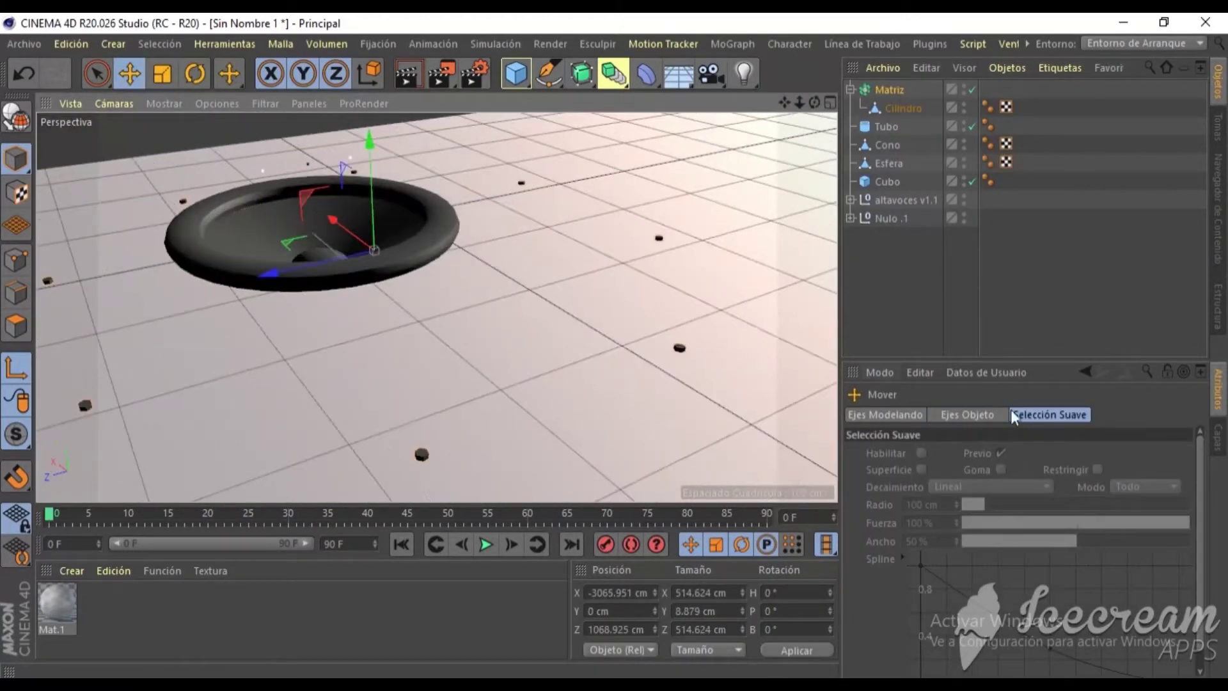
middle_click(462, 419)
key(BackSpace)
key(Return)
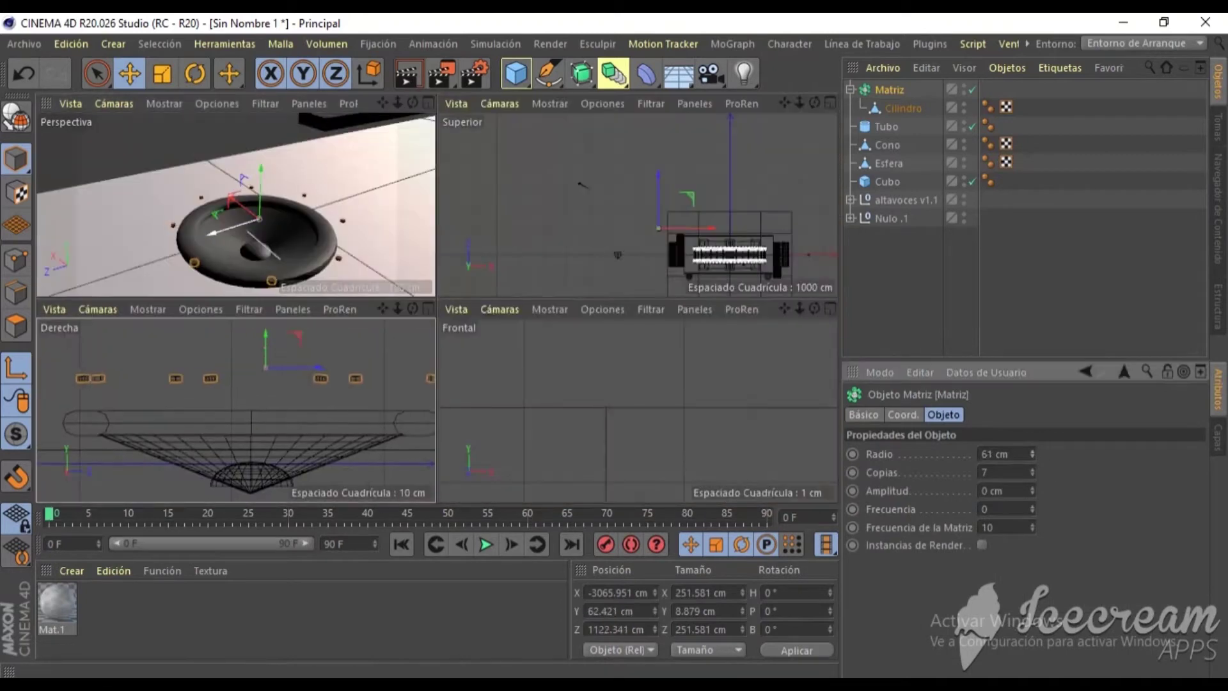
key(o)
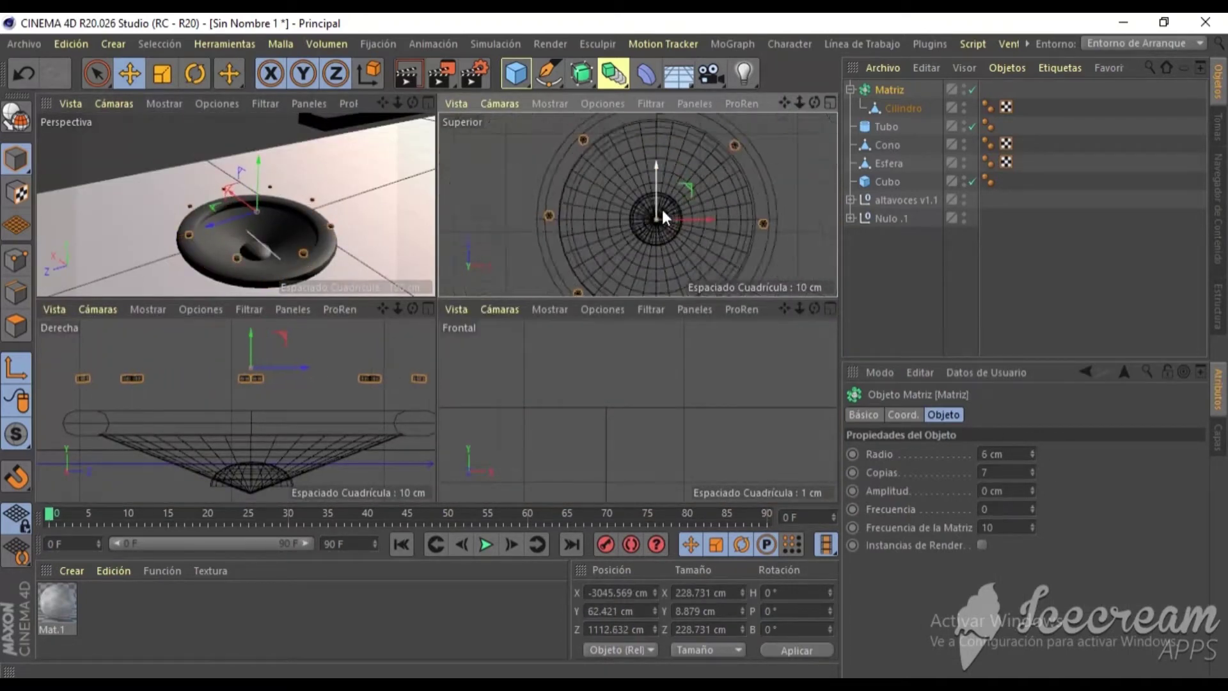
scroll(238, 164, up, 3)
double_click(1005, 472)
text(12)
key(Return)
key(F1)
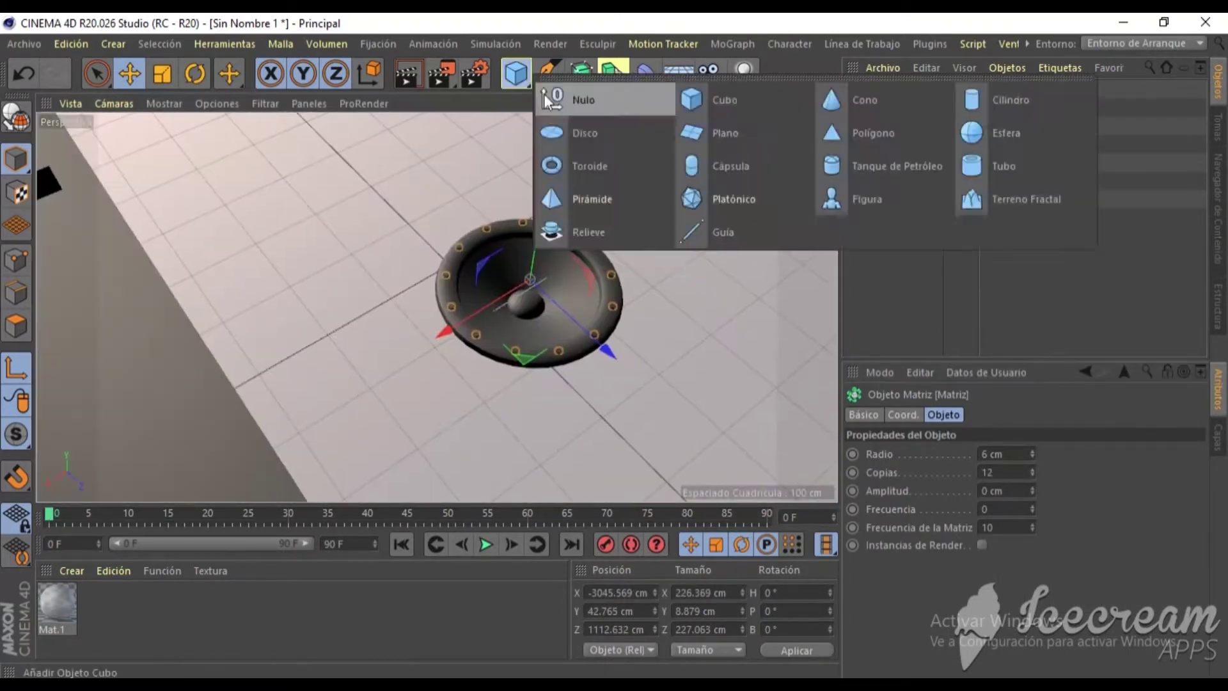
- Group all the speaker parts under a null named Bocinas and shift it along X
drag(1039, 106, 878, 178)
right_click(659, 165)
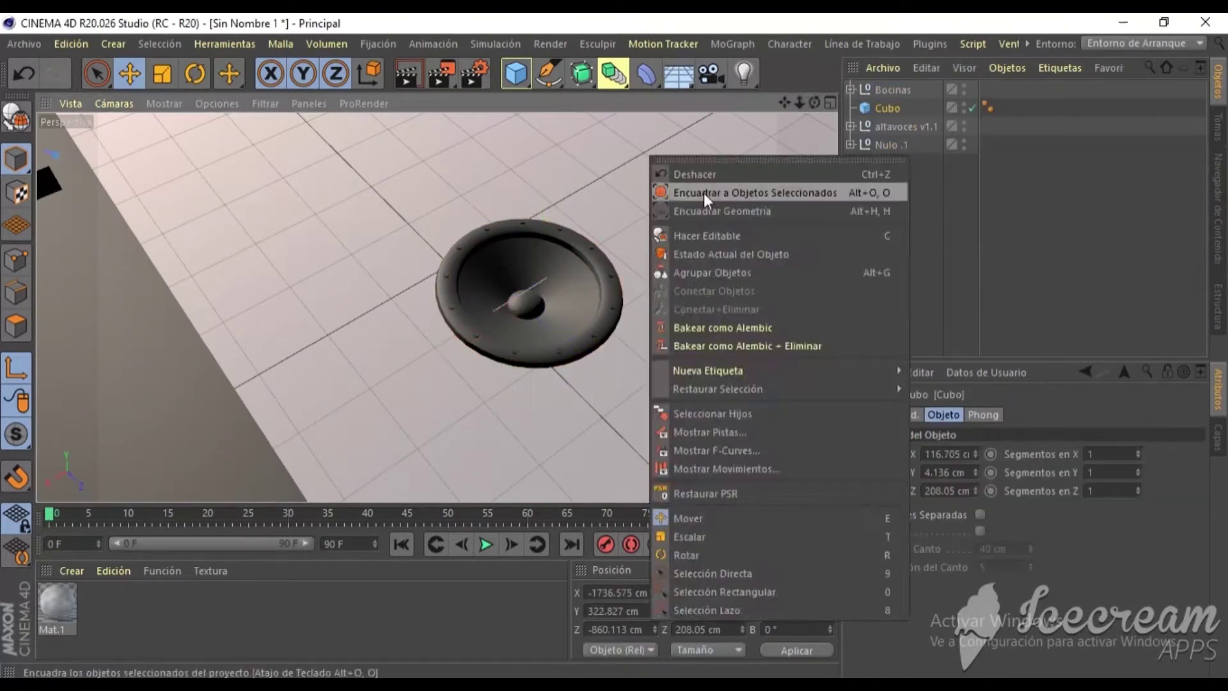
click(704, 193)
drag(678, 320, 717, 337)
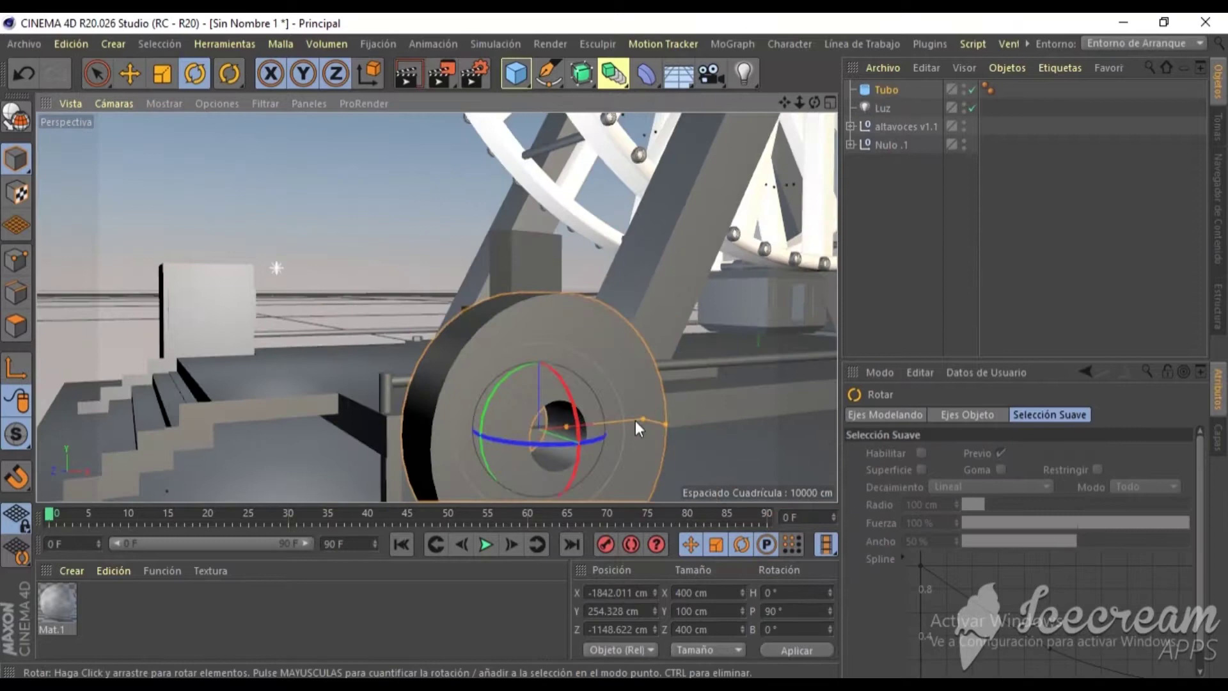
- Shrink the tube into a small wall socket ring and place a copy beside it
mouse_move(636, 420)
mouse_down()
mouse_move(546, 440)
mouse_move(484, 123)
mouse_up()
scroll(550, 446, up, 3)
scroll(500, 422, up, 2)
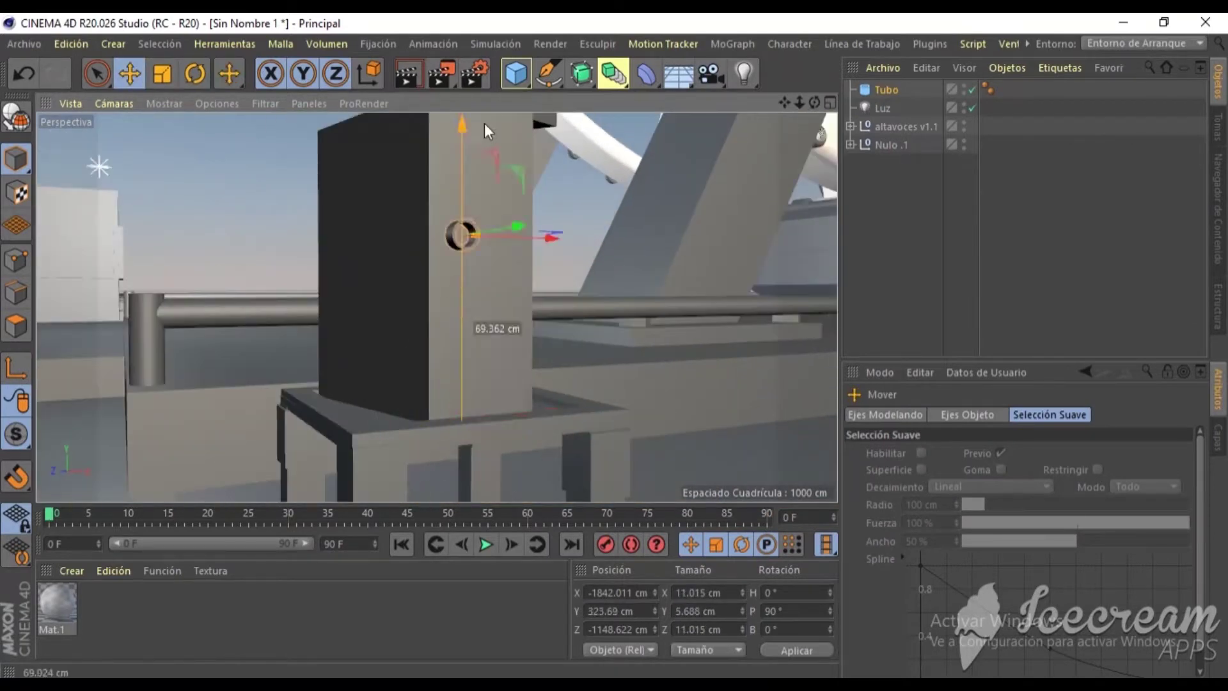
key(e)
scroll(505, 368, up, 5)
drag(506, 367, 552, 378)
middle_click(552, 379)
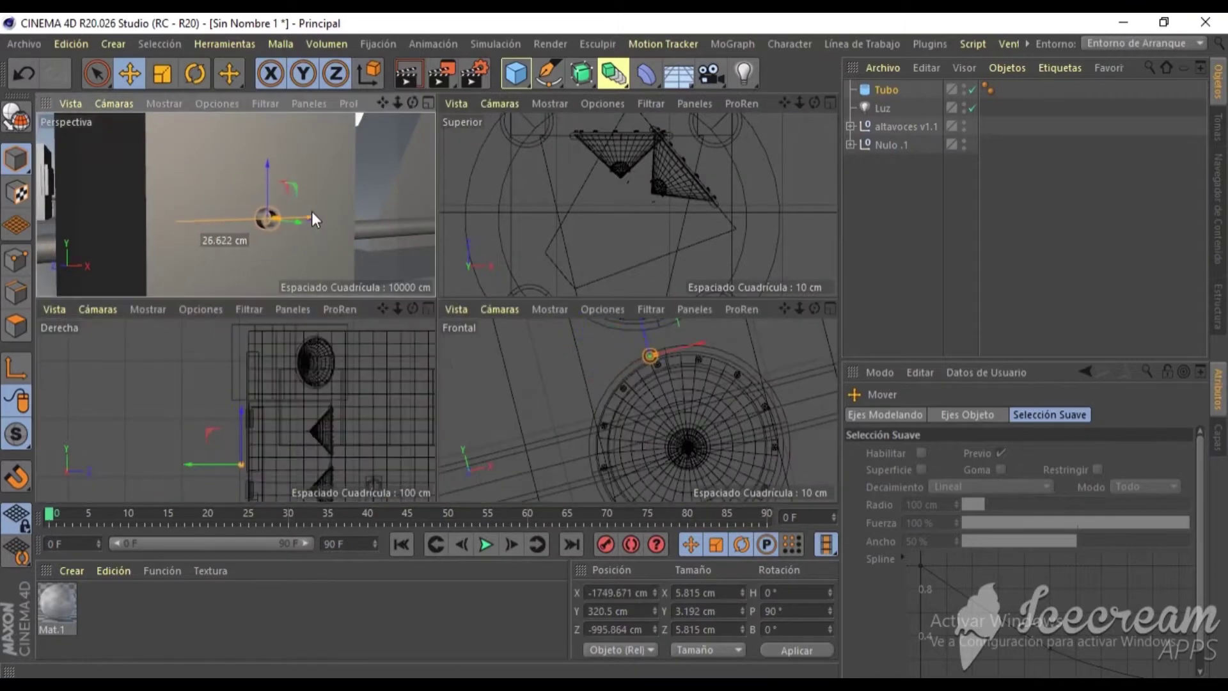
middle_click(312, 212)
scroll(511, 319, up, 3)
ctrl+drag(492, 367, 528, 349)
scroll(528, 351, down, 3)
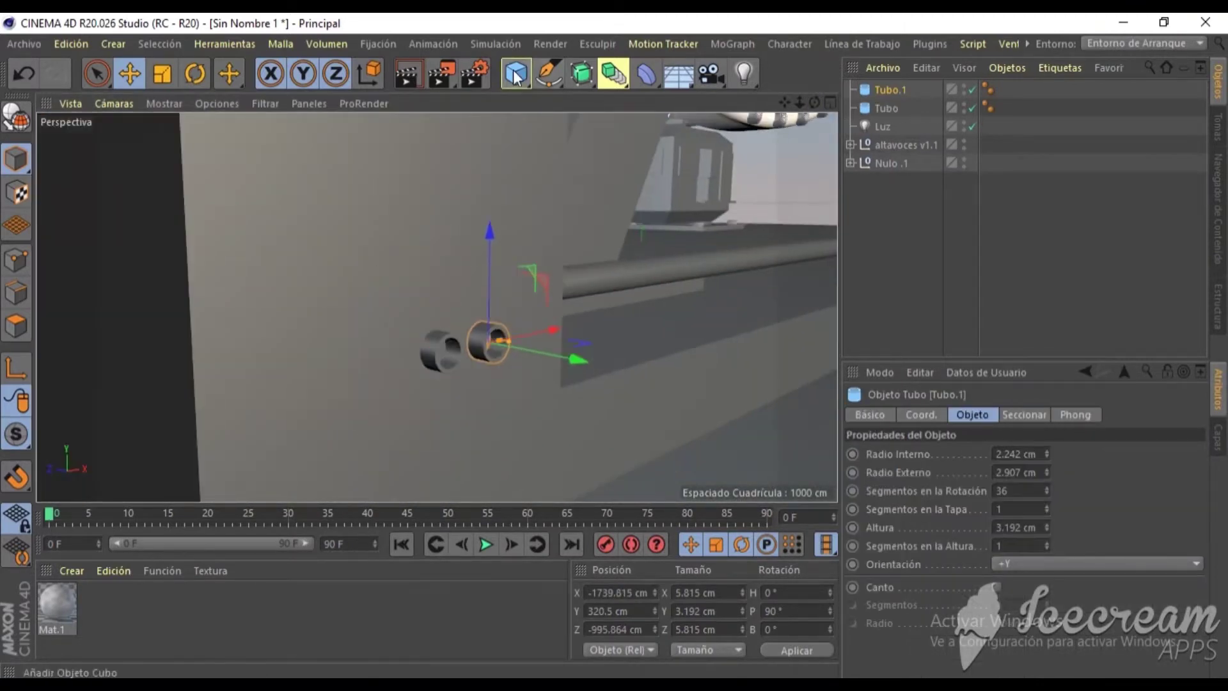
- Add a cube housing around both socket rings and centre it on them
click(516, 73)
mouse_move(466, 451)
mouse_down()
mouse_move(434, 449)
mouse_move(645, 343)
mouse_move(767, 337)
mouse_move(581, 452)
mouse_move(717, 378)
mouse_move(417, 224)
mouse_move(583, 337)
mouse_move(487, 312)
mouse_move(527, 330)
mouse_up()
middle_click(526, 336)
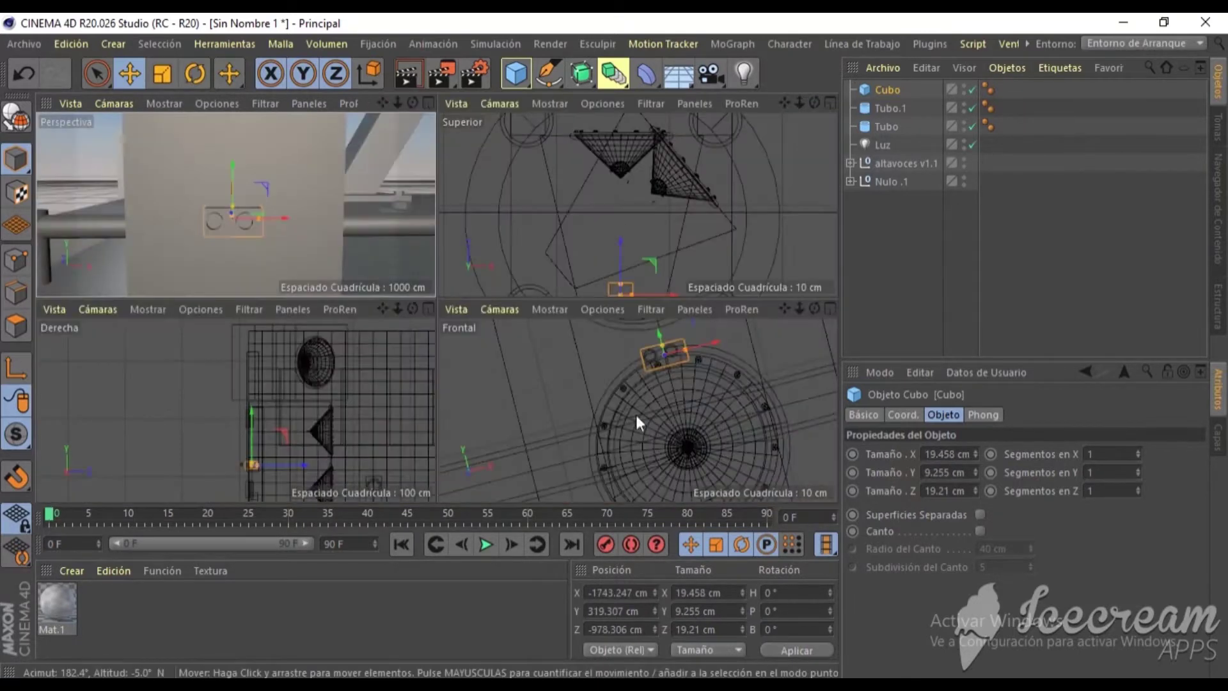
click(208, 436)
drag(208, 435, 146, 435)
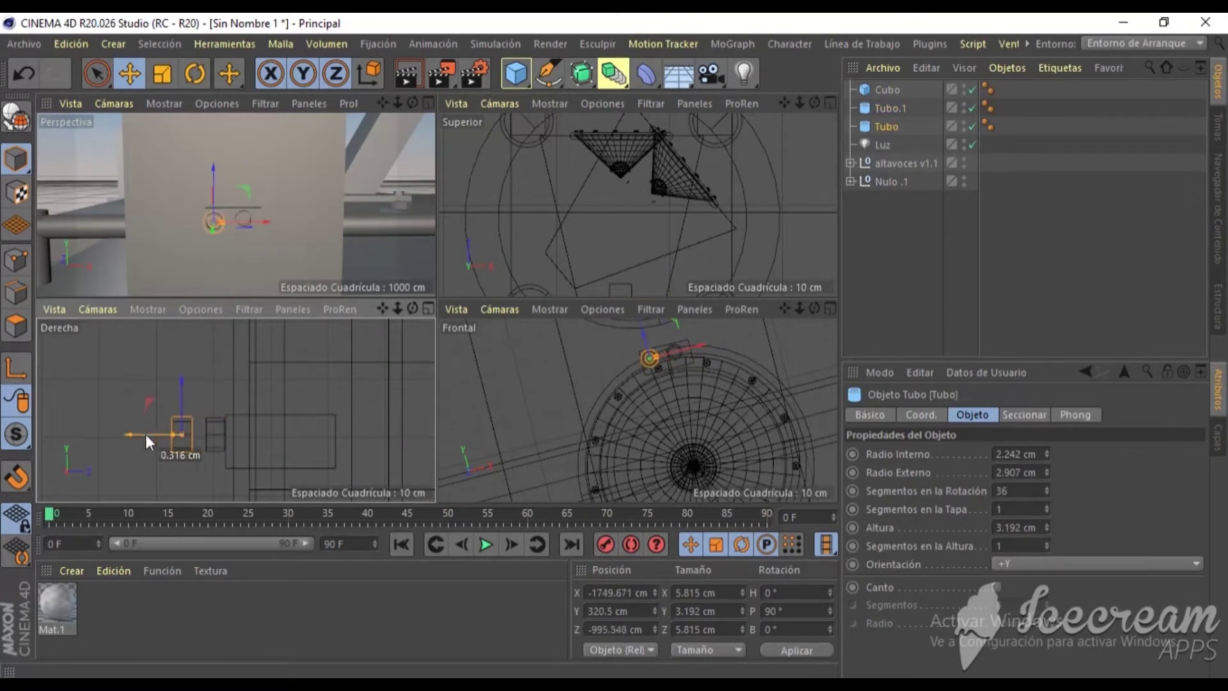
scroll(225, 200, down, 5)
click(226, 250)
drag(644, 344, 642, 335)
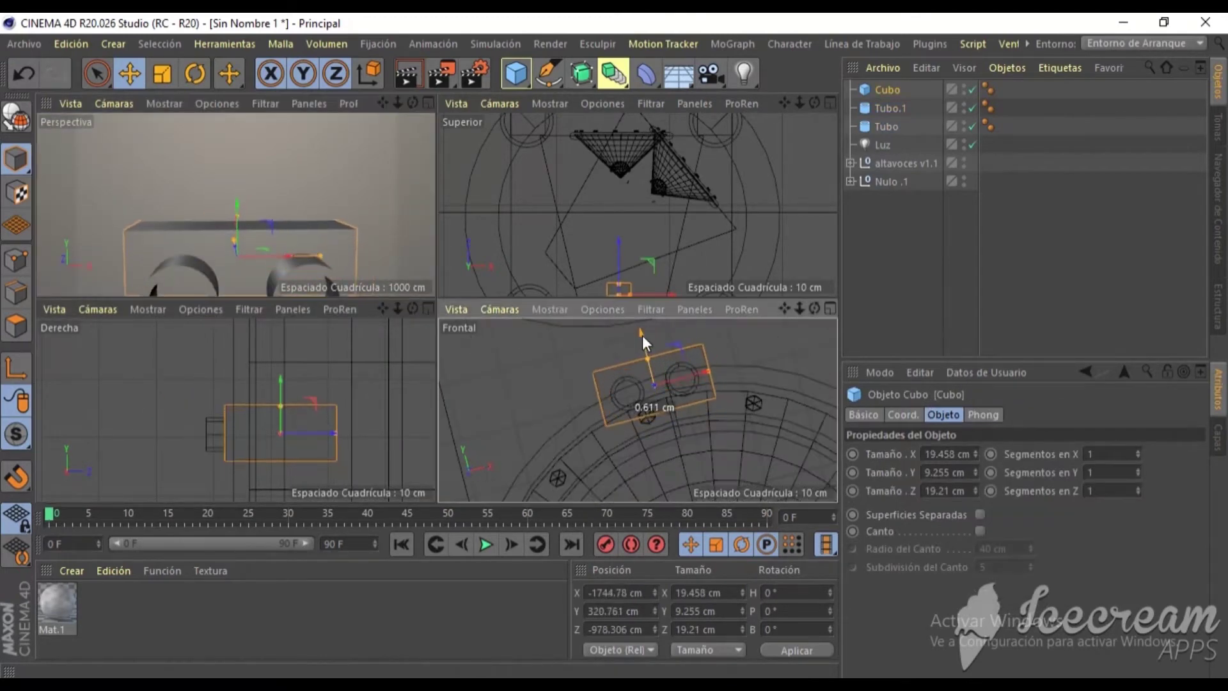
key(F1)
- Make three thin tube pins and position them inside the socket
key(ctrl+c)
key(ctrl+v)
drag(461, 368, 419, 372)
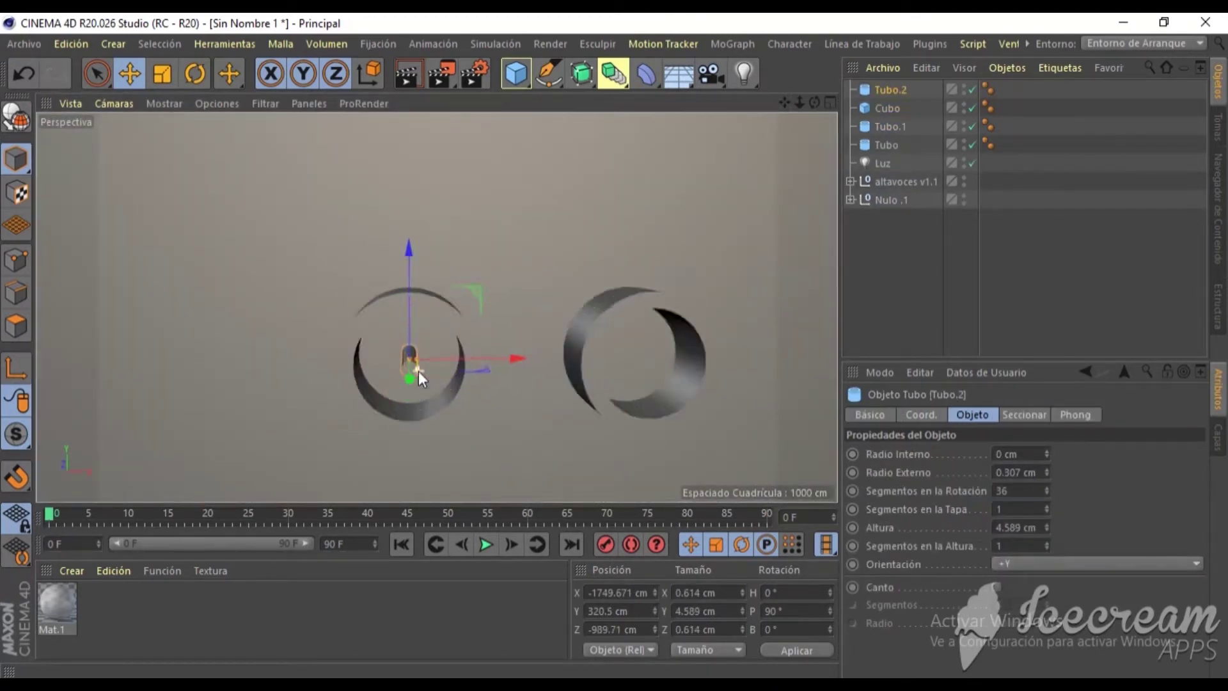
scroll(356, 203, up, 3)
middle_click(356, 202)
drag(141, 455, 197, 394)
key(ctrl+v)
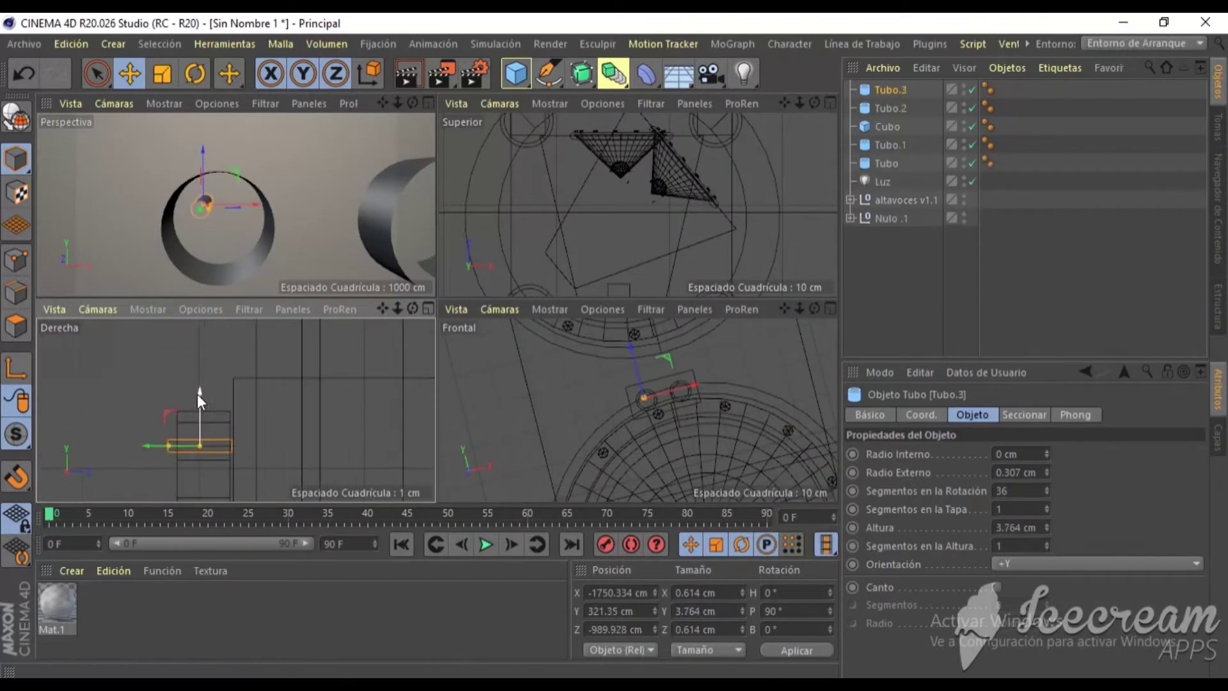
scroll(673, 389, up, 3)
key(ctrl+v)
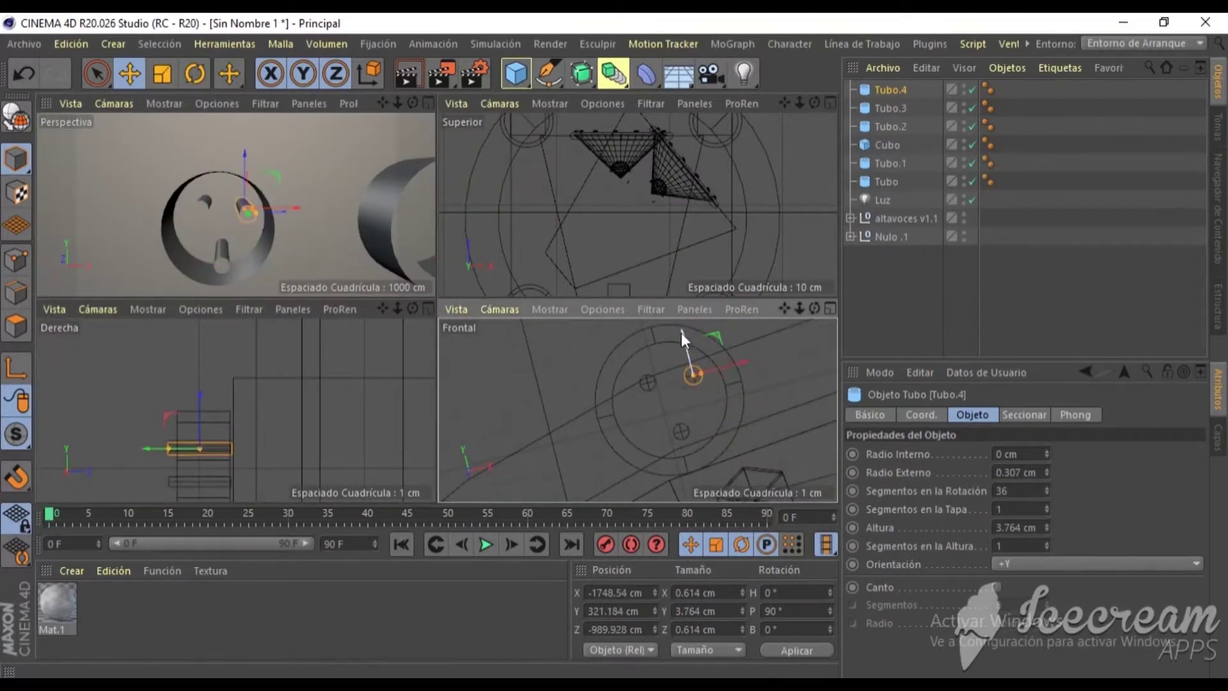
- Add a null for the outlet and rename it Cable Altavoces
key(F1)
double_click(896, 89)
text(altavoces)
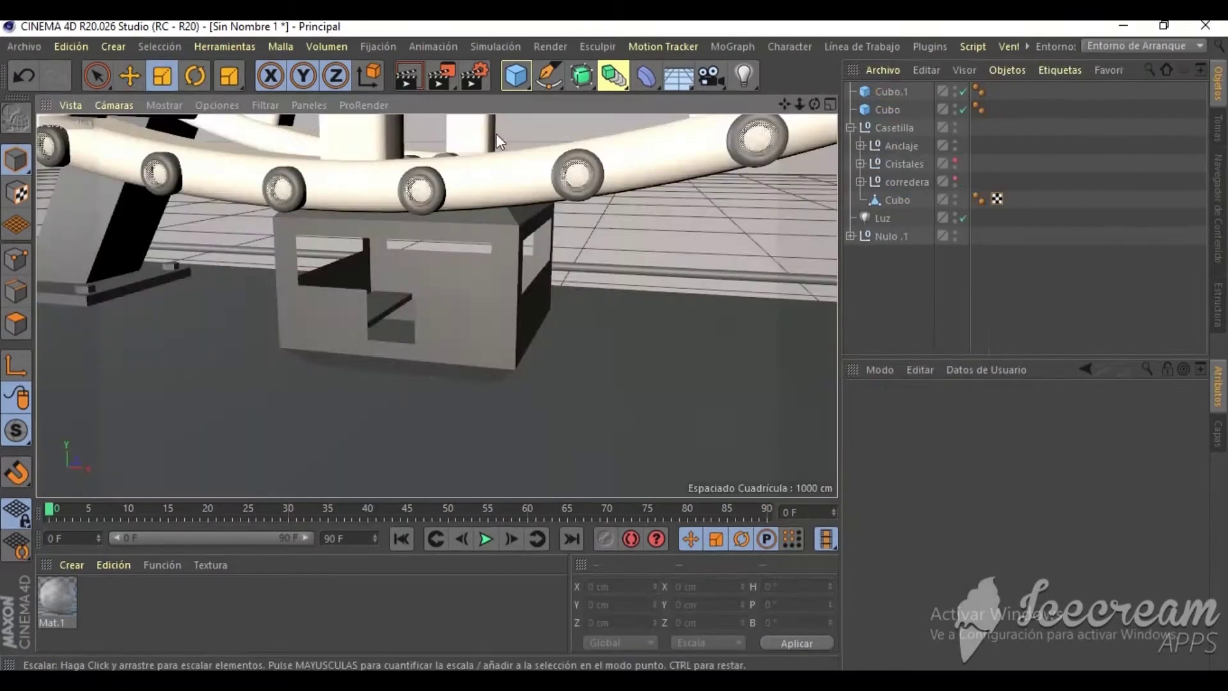
- Raise a new plank to the window and slide its copies along the window's bottom edge
key(ctrl+v)
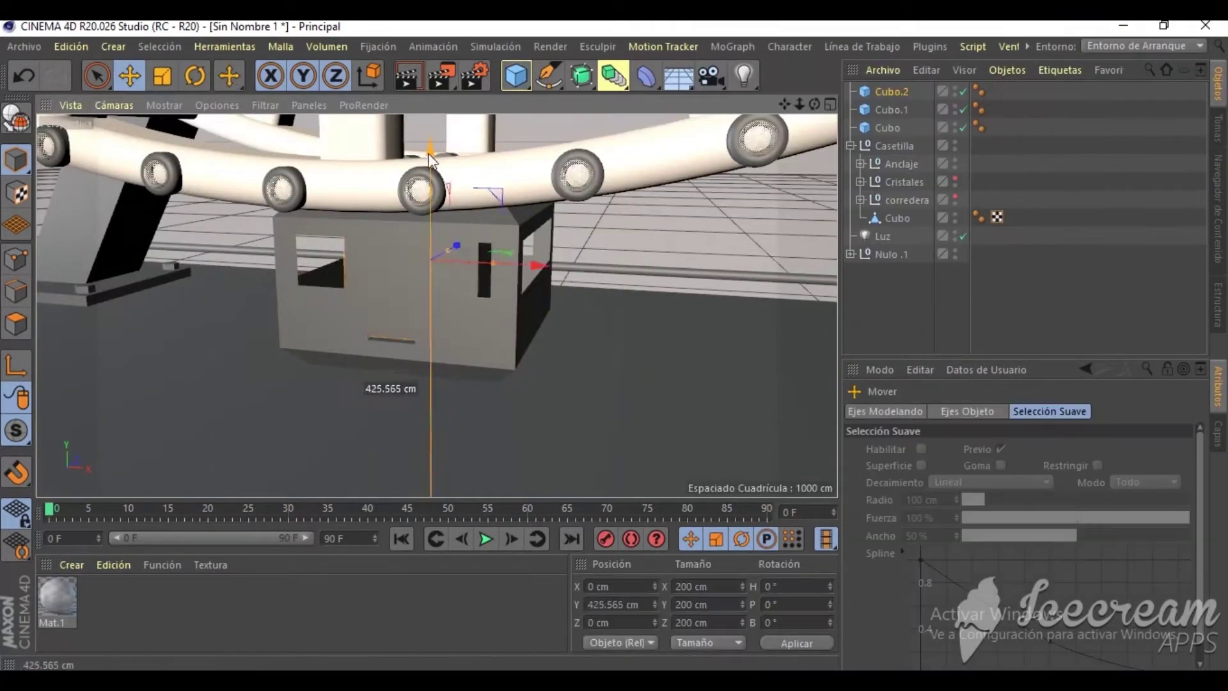
alt+drag(446, 289, 470, 348)
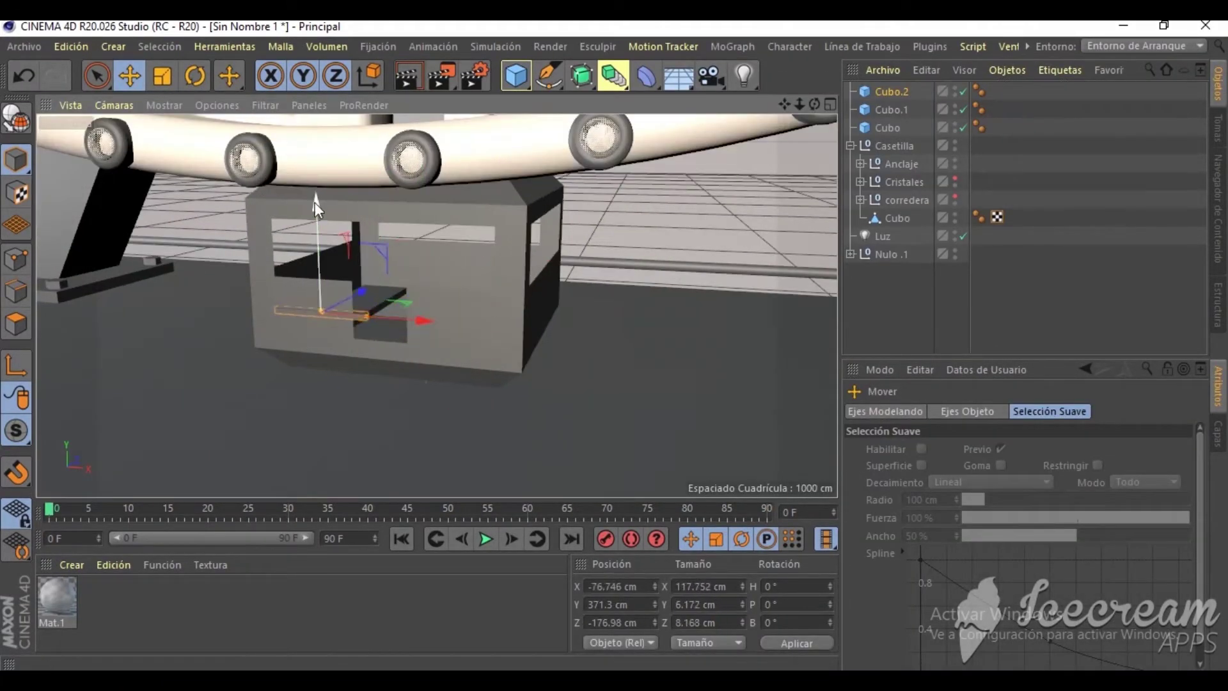
alt+drag(314, 203, 384, 341)
alt+drag(304, 231, 436, 306)
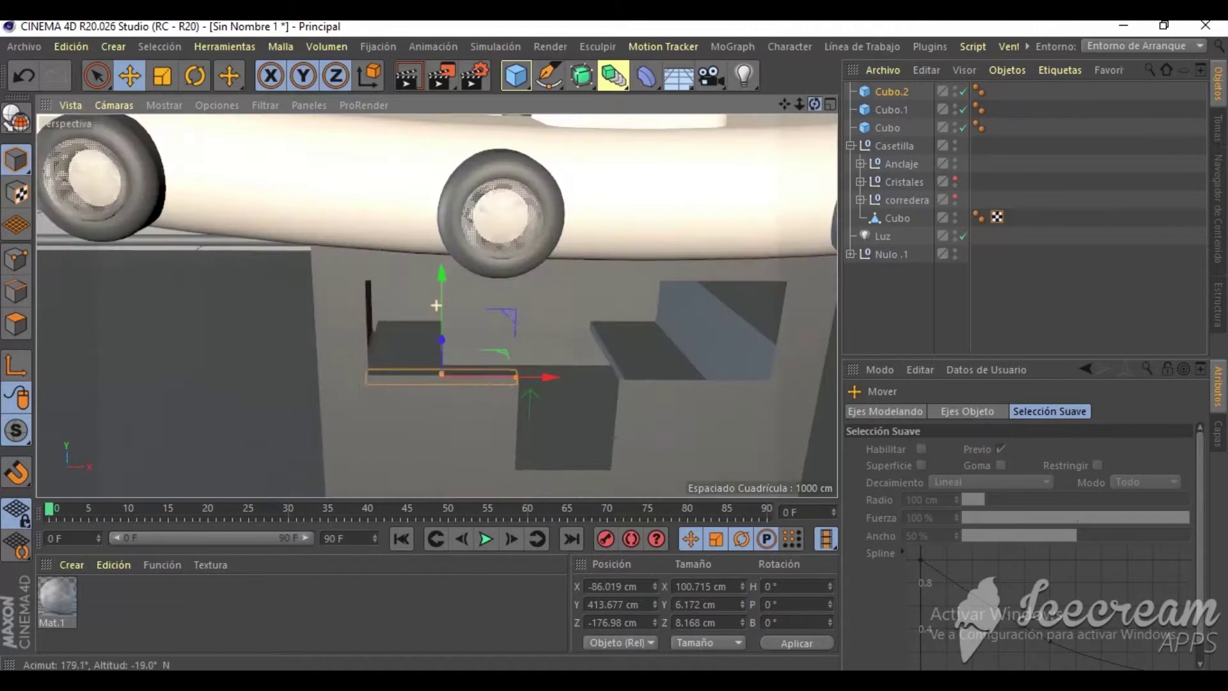
scroll(437, 306, down, 3)
ctrl+drag(640, 403, 799, 425)
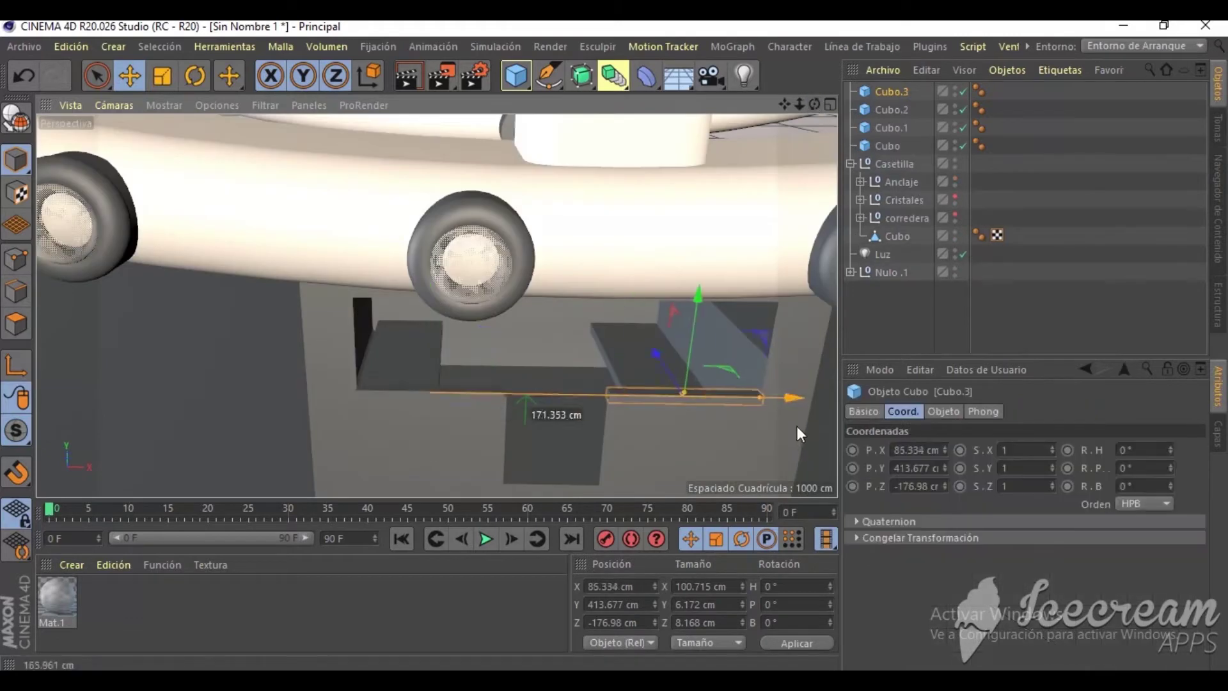
mouse_move(637, 319)
ctrl+mouse_down()
mouse_move(749, 308)
mouse_move(710, 394)
ctrl+mouse_up()
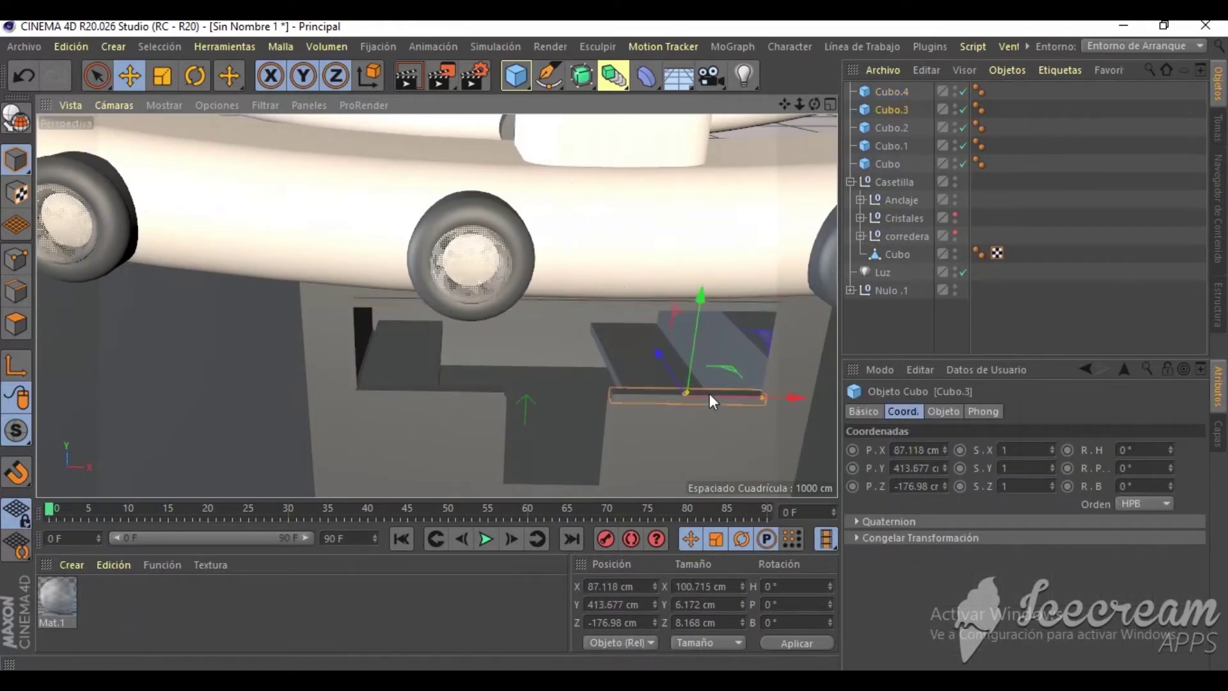
- Stand a plank copy upright at the window side and fit it to the window height
key(r)
mouse_move(629, 372)
mouse_down()
mouse_move(682, 475)
mouse_move(749, 384)
mouse_move(752, 448)
mouse_up()
key(e)
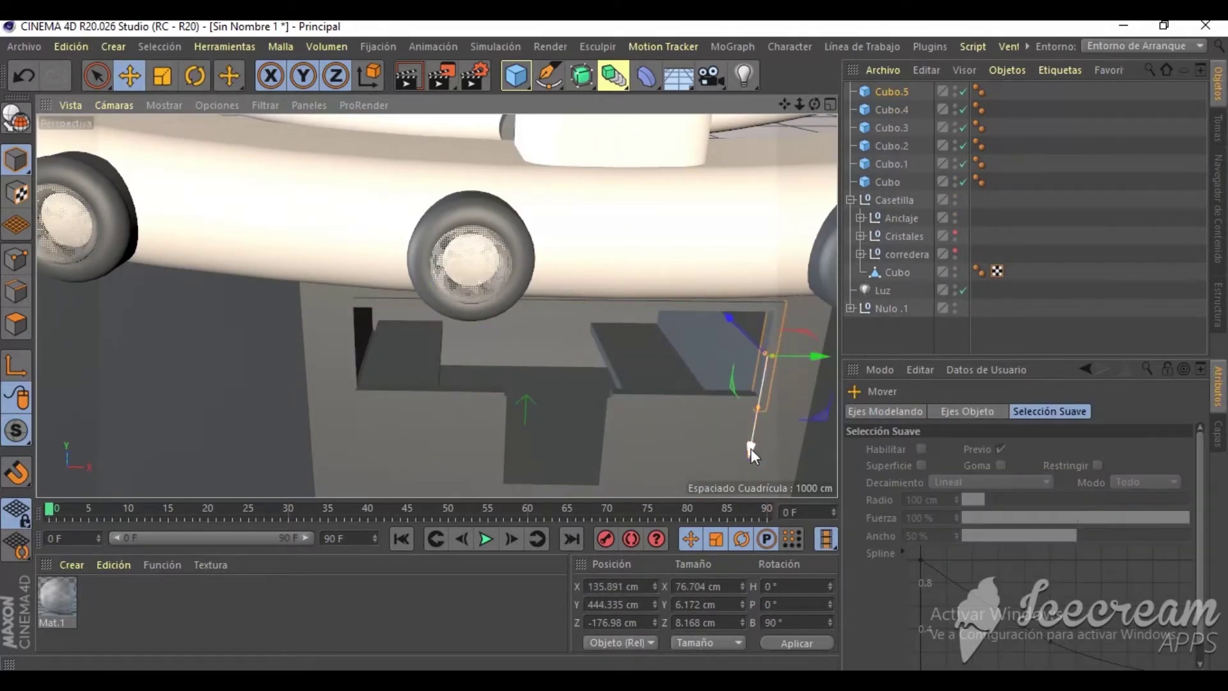
scroll(751, 435, up, 3)
key(F5)
scroll(702, 431, up, 1)
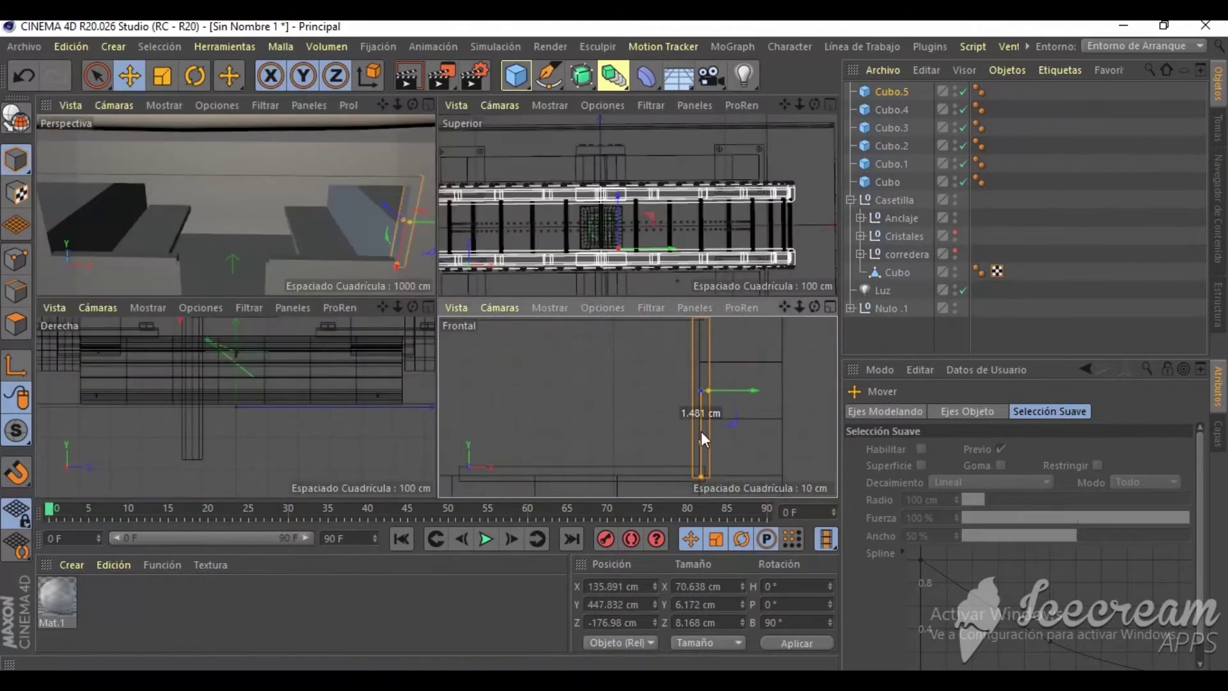
scroll(738, 442, up, 1)
mouse_move(739, 442)
mouse_down()
mouse_move(727, 462)
mouse_move(606, 393)
mouse_move(640, 400)
mouse_move(448, 395)
mouse_move(409, 251)
mouse_move(427, 341)
mouse_move(412, 253)
mouse_move(436, 305)
mouse_move(554, 270)
mouse_move(483, 314)
mouse_move(485, 396)
mouse_up()
key(F1)
- Add another plank below the window and slide it into place along X
click(427, 339)
scroll(429, 337, up, 3)
scroll(436, 304, down, 5)
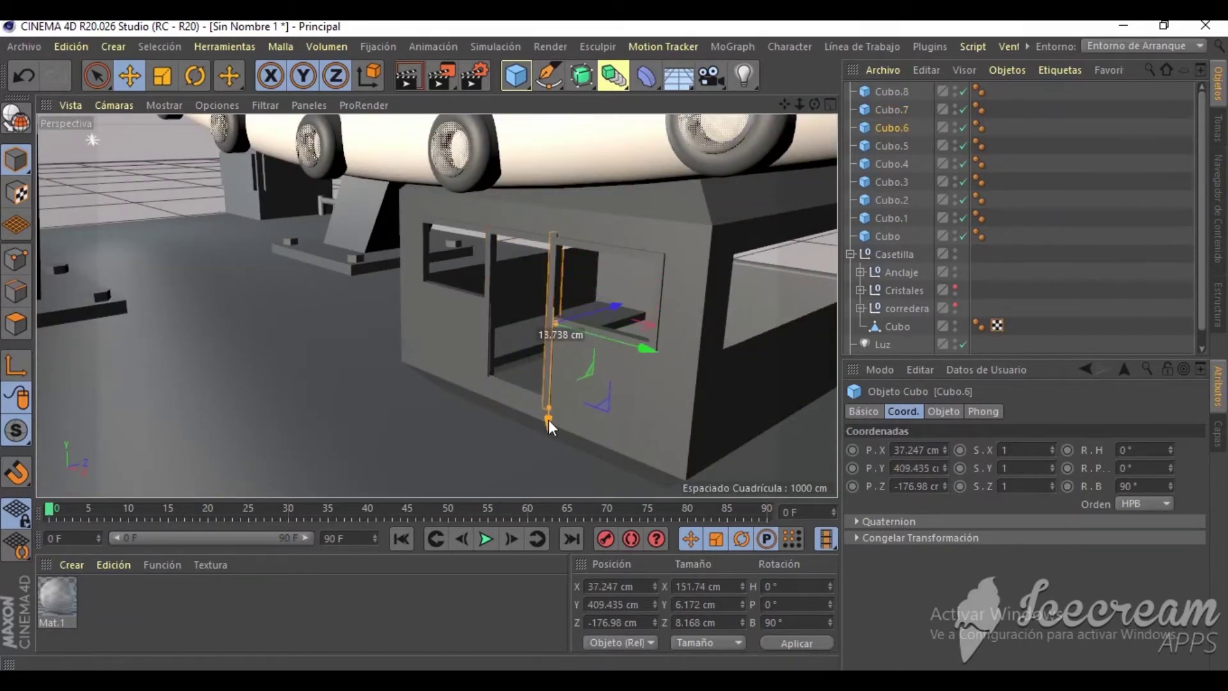
click(458, 290)
ctrl+drag(458, 289, 556, 321)
scroll(624, 445, up, 3)
drag(573, 446, 750, 373)
mouse_move(685, 397)
mouse_down()
mouse_move(437, 306)
mouse_move(396, 308)
mouse_up()
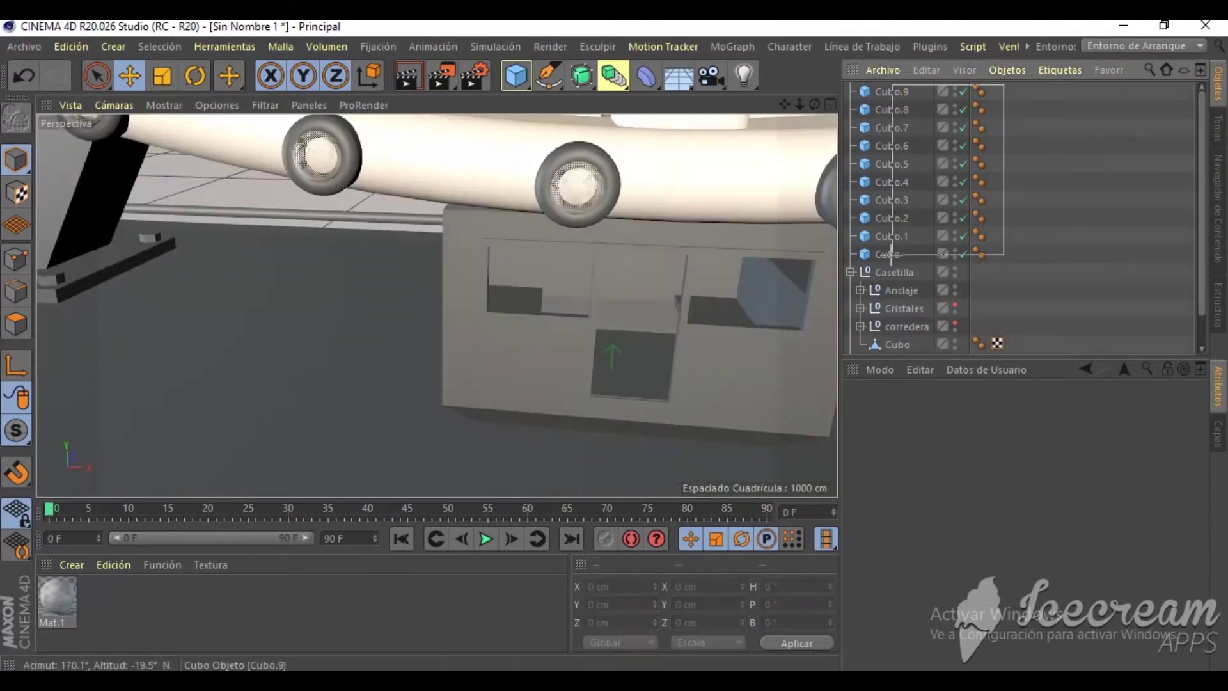
- Move the new trim planks into the Cristales group
click(892, 91)
shift+click(888, 254)
drag(861, 125, 932, 125)
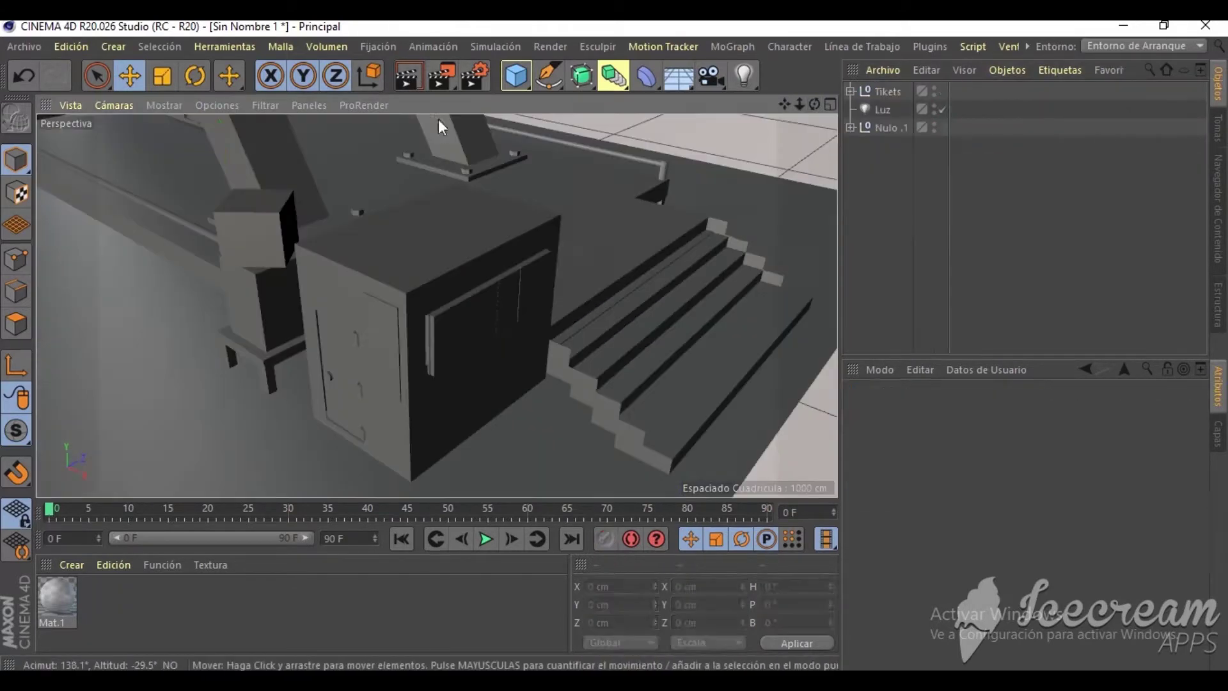
- Place the new cube near the stairs, shorten it to 435 cm, and add a lower copy
mouse_move(658, 295)
mouse_down()
mouse_move(558, 323)
mouse_move(588, 328)
mouse_move(642, 295)
mouse_move(523, 320)
mouse_move(492, 176)
mouse_up()
key(F5)
key(o)
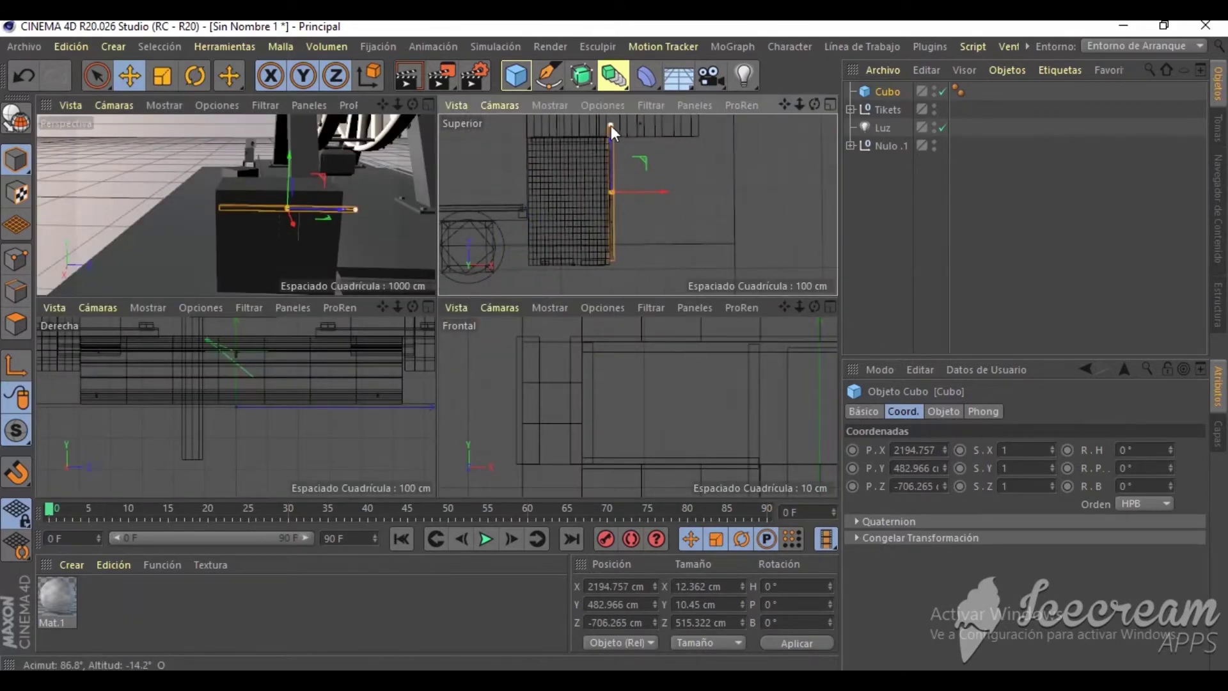
drag(611, 126, 614, 172)
right_click(758, 358)
click(785, 274)
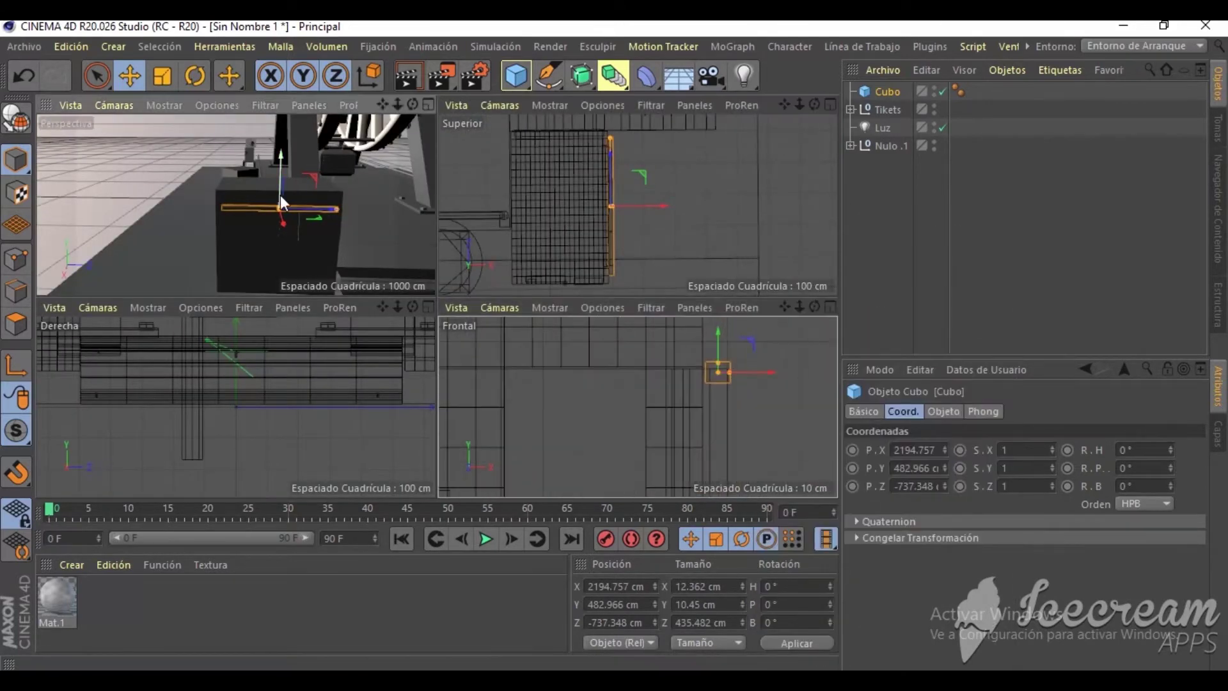
ctrl+drag(732, 364, 722, 340)
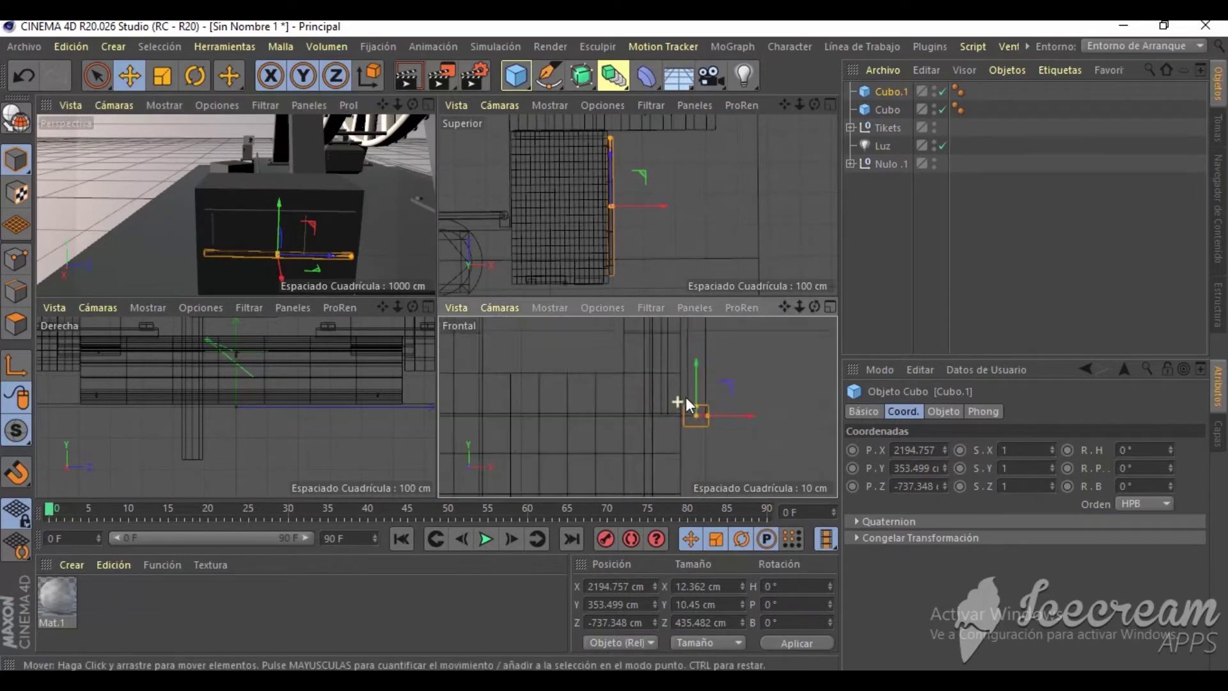
- Rotate the trim strip upright, stretch it slightly, and copy it across the window
middle_click(367, 242)
key(r)
mouse_move(568, 393)
ctrl+mouse_down()
mouse_move(559, 376)
mouse_move(626, 367)
ctrl+mouse_up()
key(e)
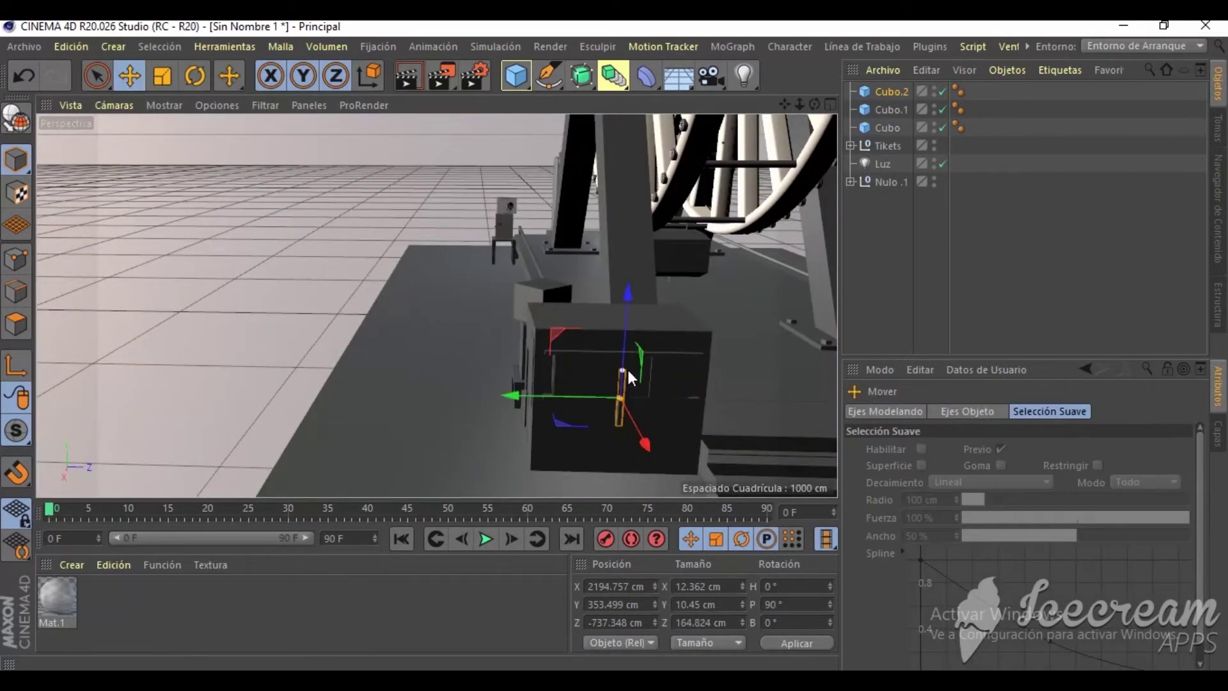
middle_click(570, 286)
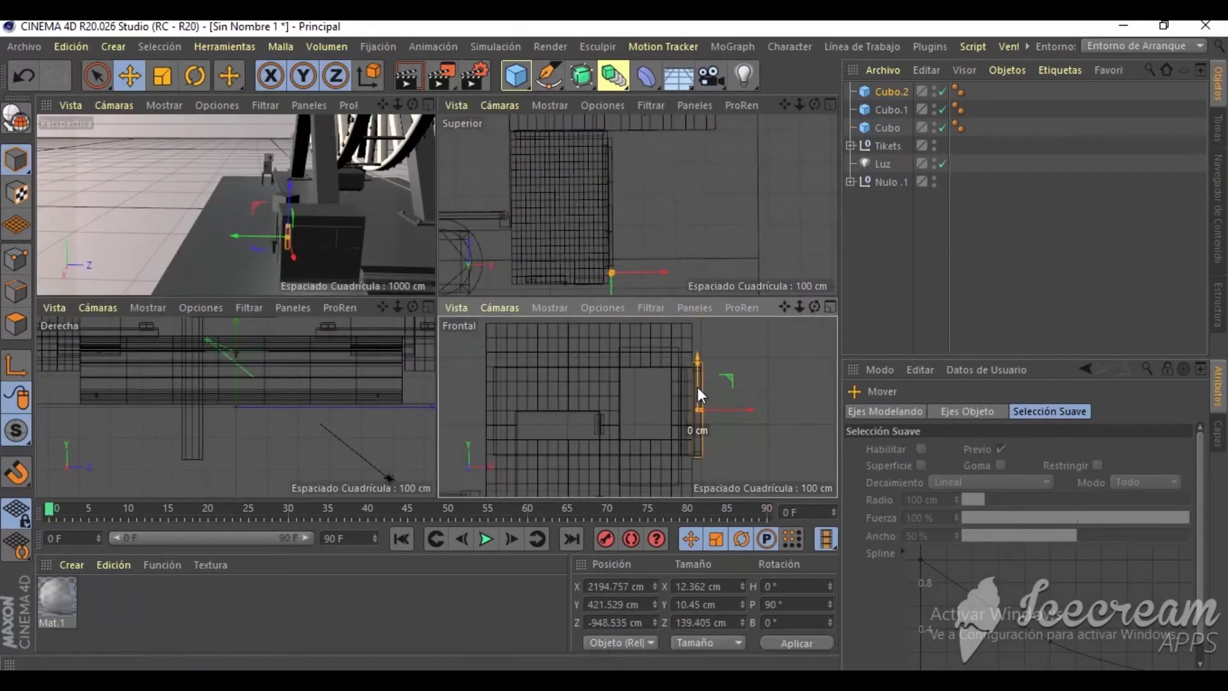
scroll(698, 386, up, 2)
drag(694, 346, 715, 412)
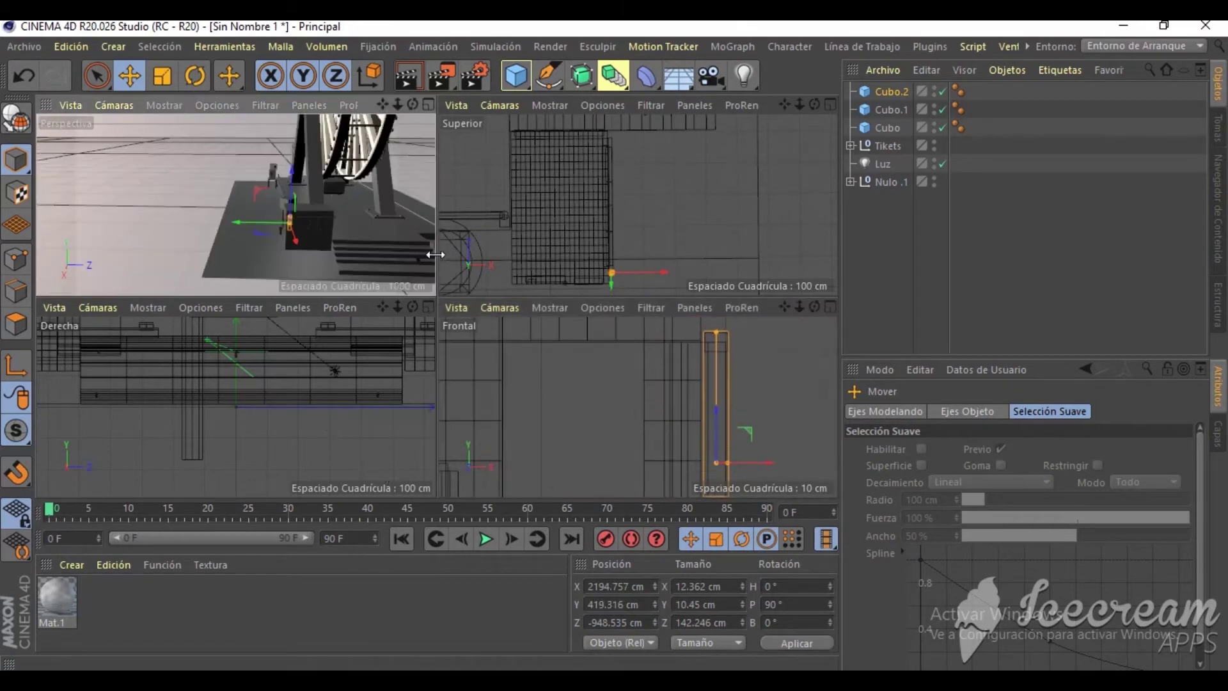
drag(629, 247, 638, 205)
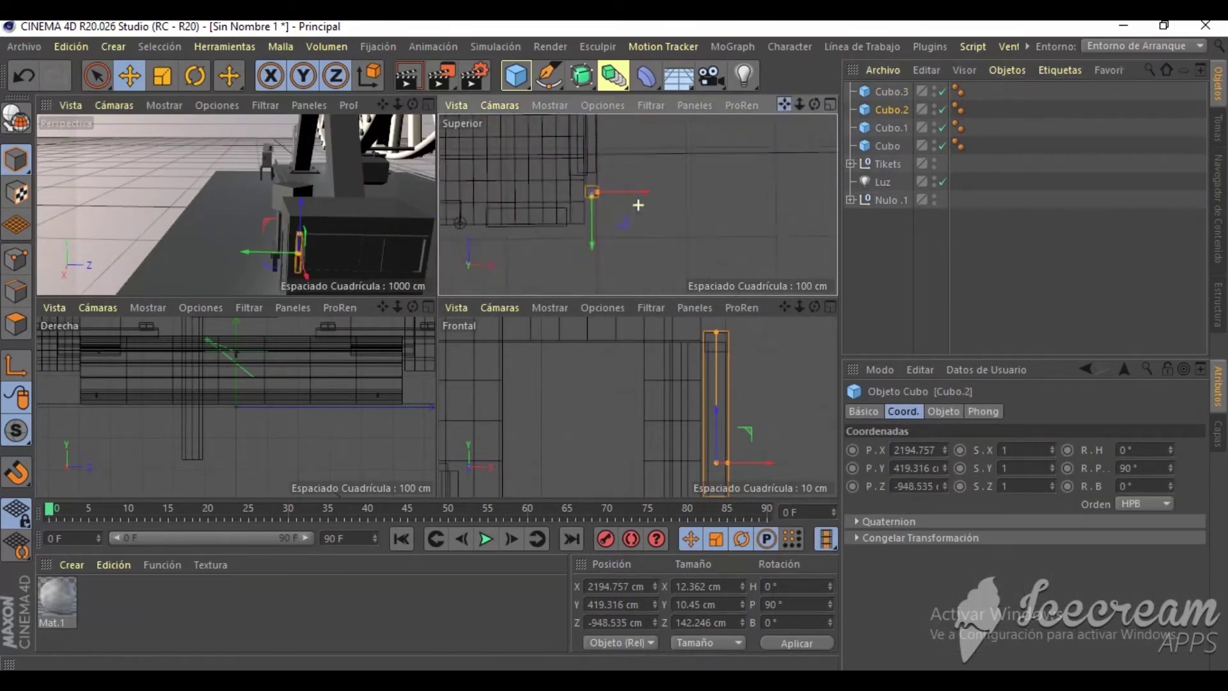
- Expand Tikets > Ventanilla in the Object Manager and select a trim piece
key(F1)
scroll(610, 366, up, 3)
click(888, 164)
click(899, 218)
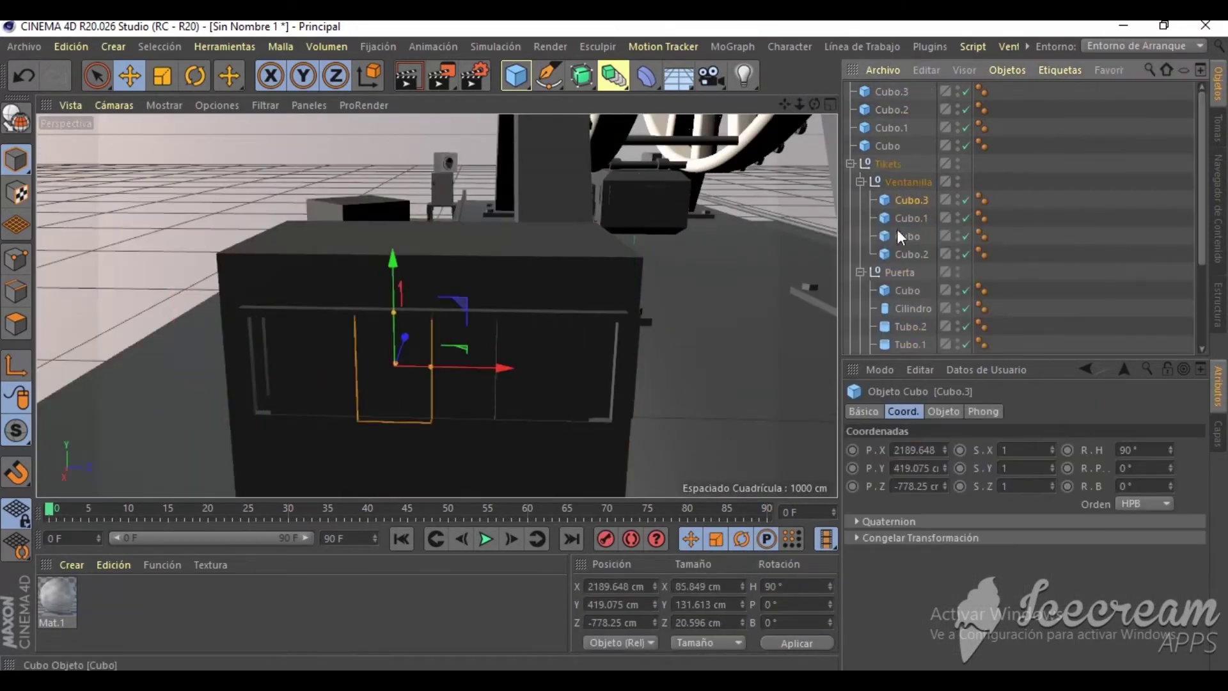
click(861, 272)
click(883, 253)
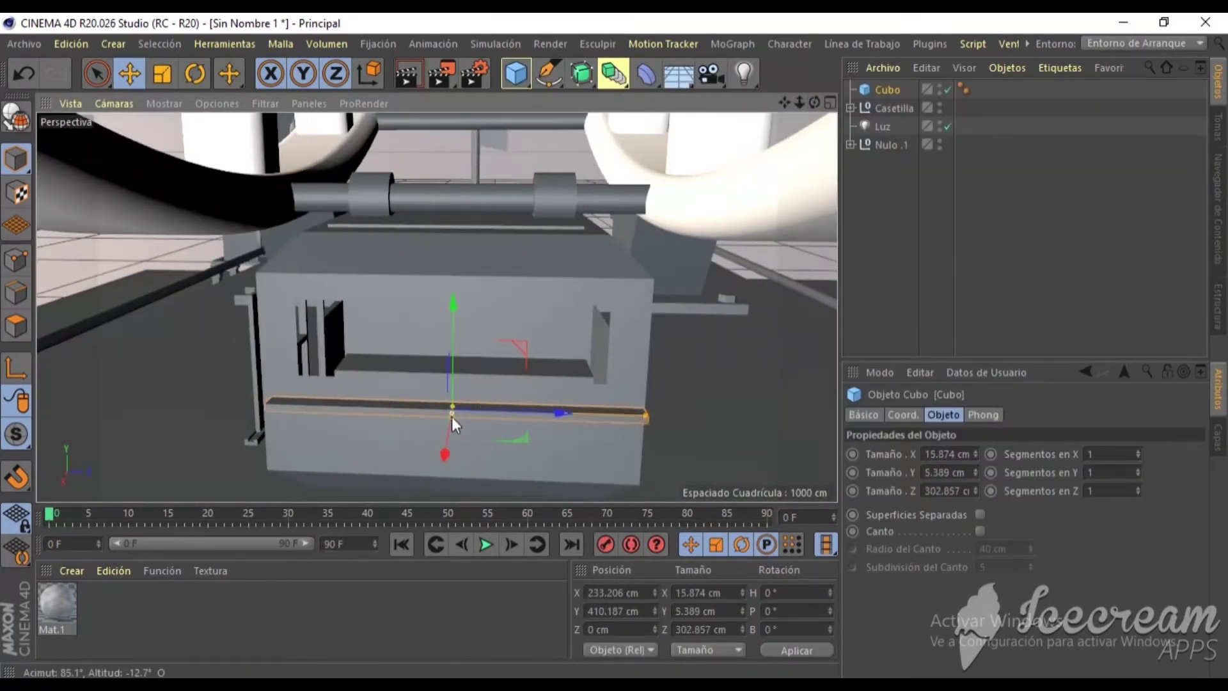
- Narrow a new cube into a thin trim strip and slide it along the booth's window edge
drag(452, 416, 454, 428)
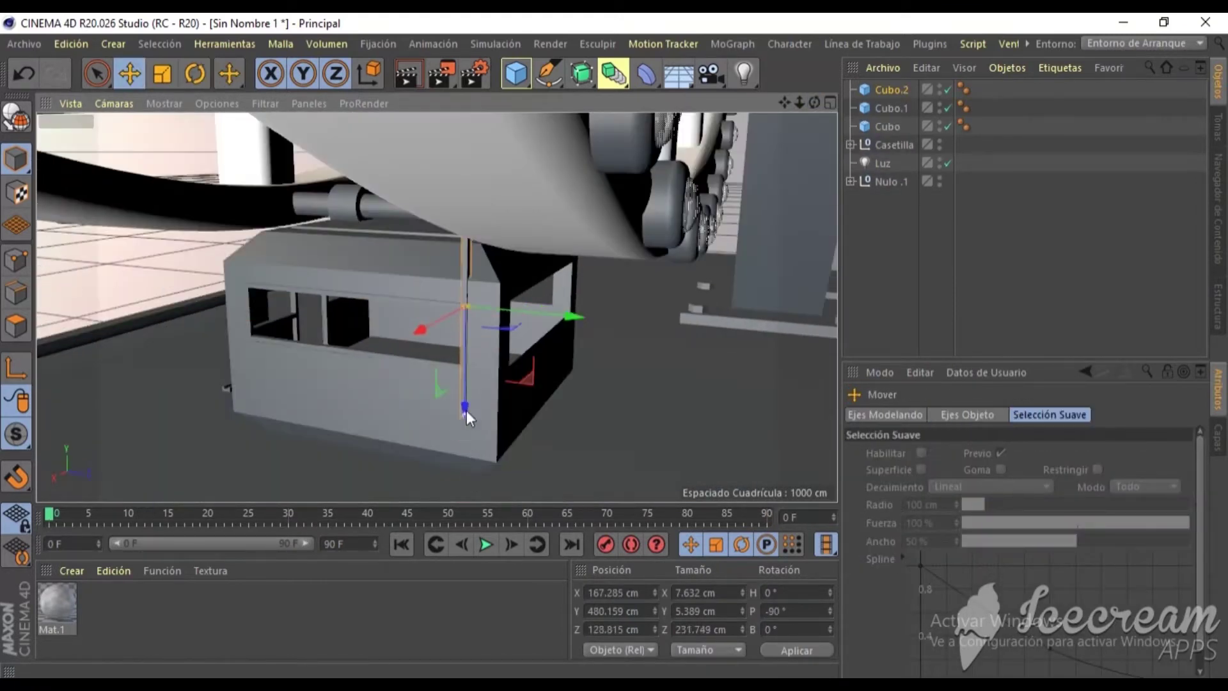
drag(471, 403, 466, 374)
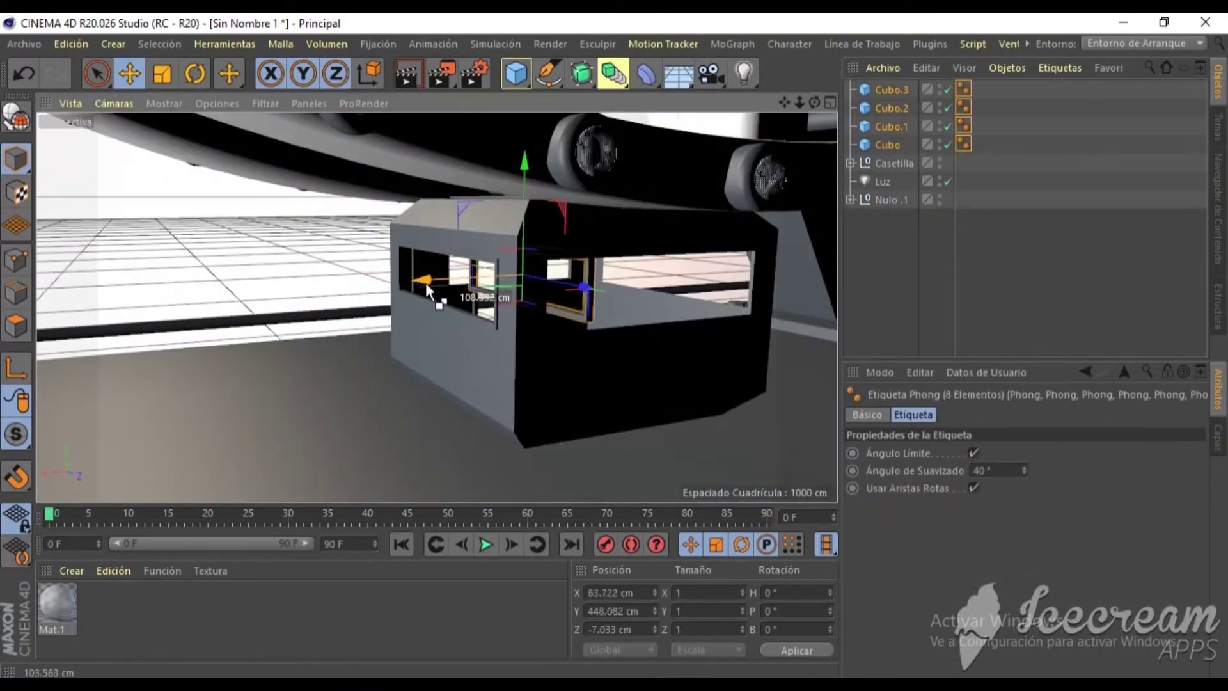
drag(427, 289, 575, 271)
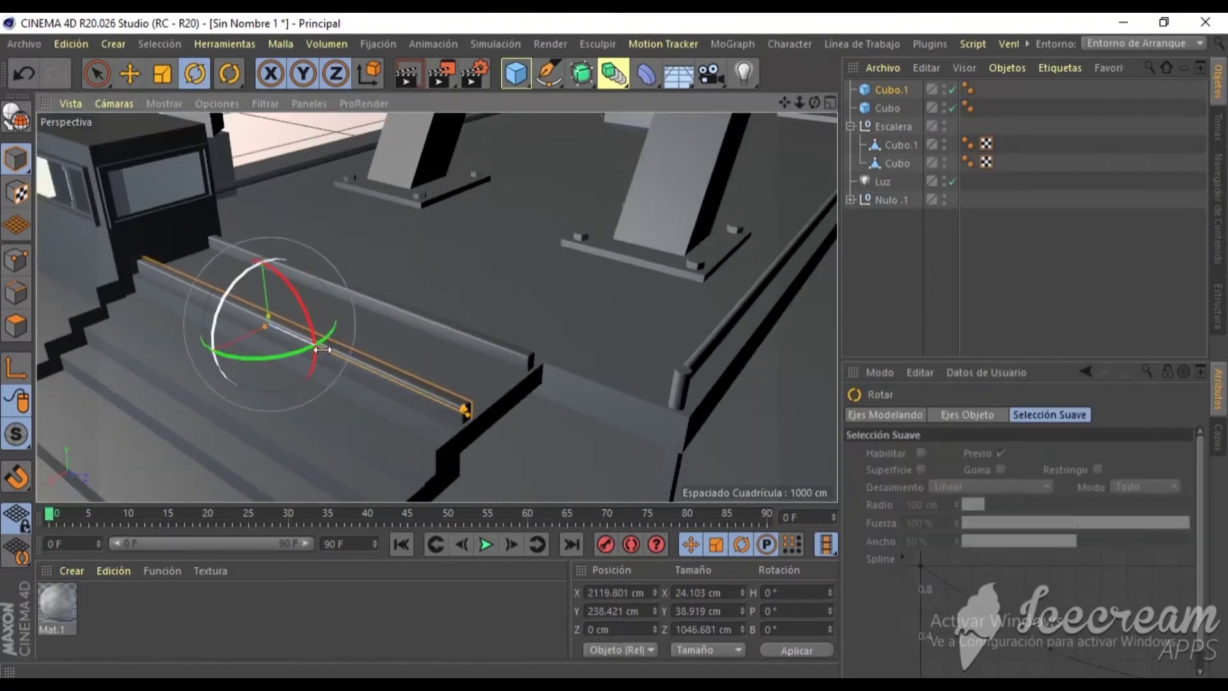
- Shorten the stair rail into a short piece and place a copy further along the stair edge
drag(650, 267, 539, 362)
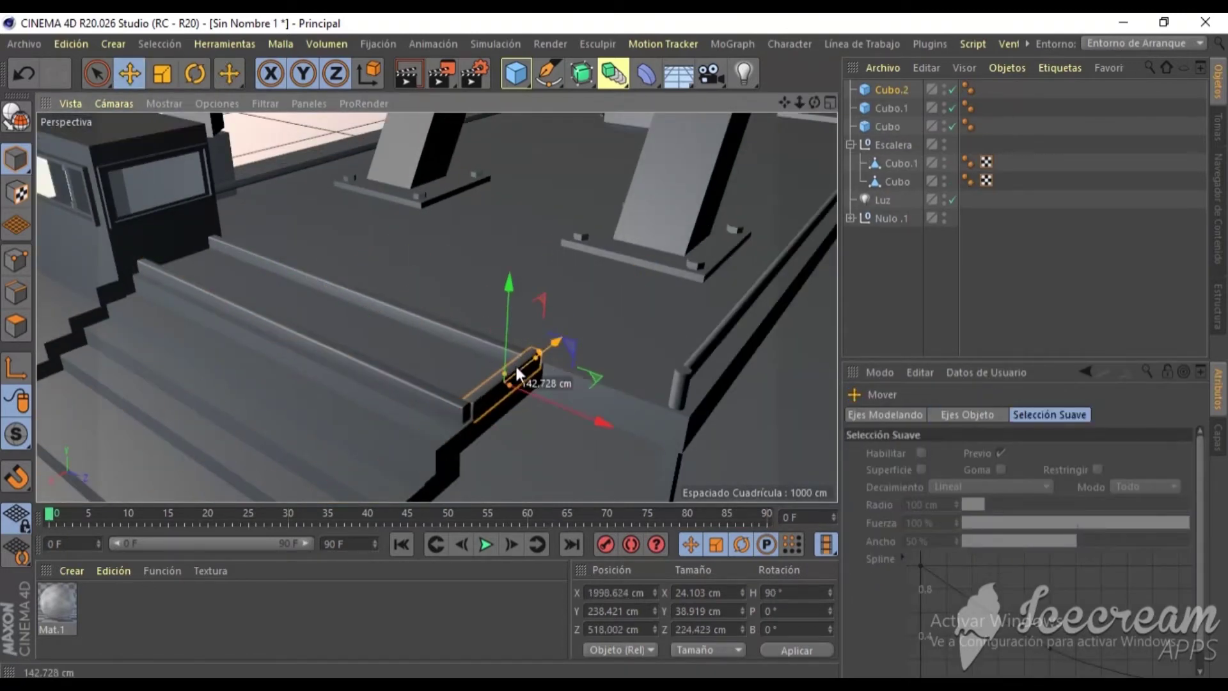
middle_click(535, 358)
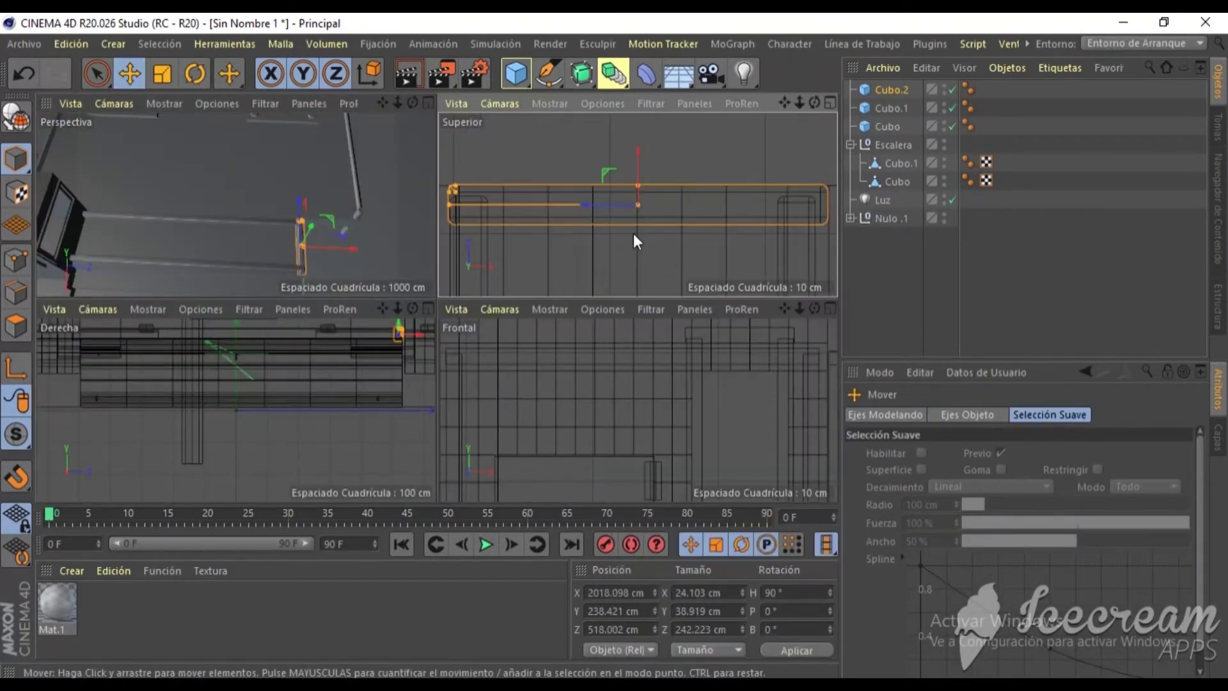
key(ctrl+c)
key(ctrl+v)
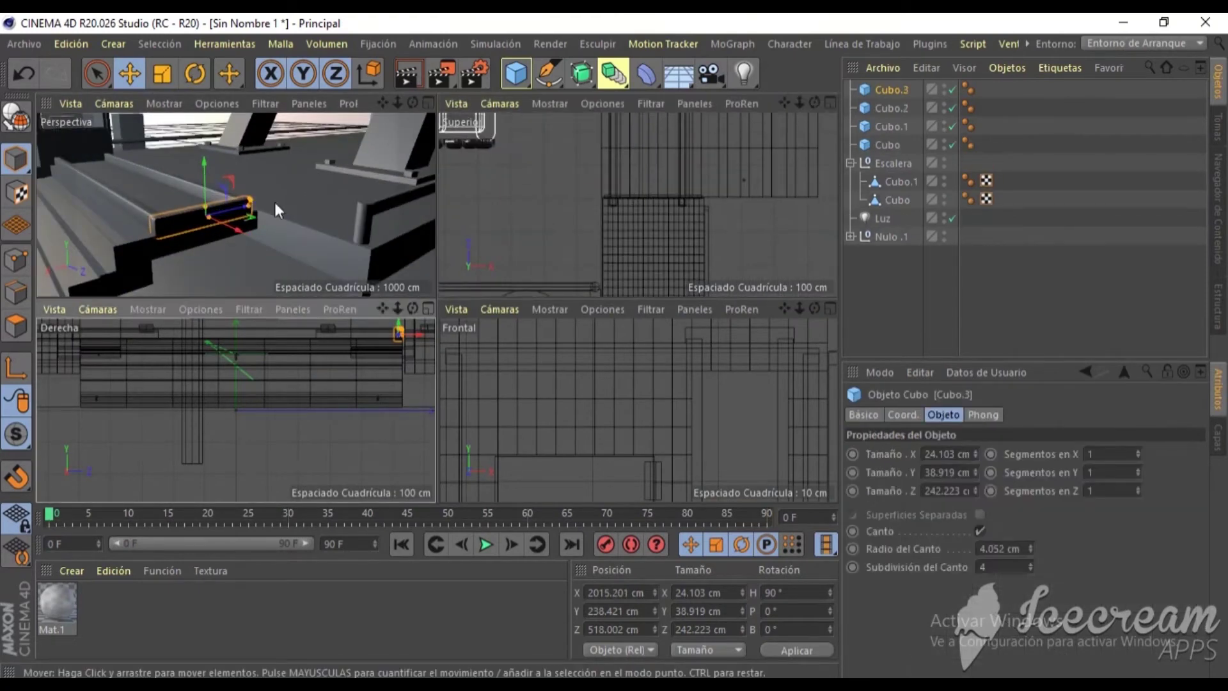
middle_click(275, 202)
alt+drag(439, 307, 266, 335)
scroll(575, 398, down, 5)
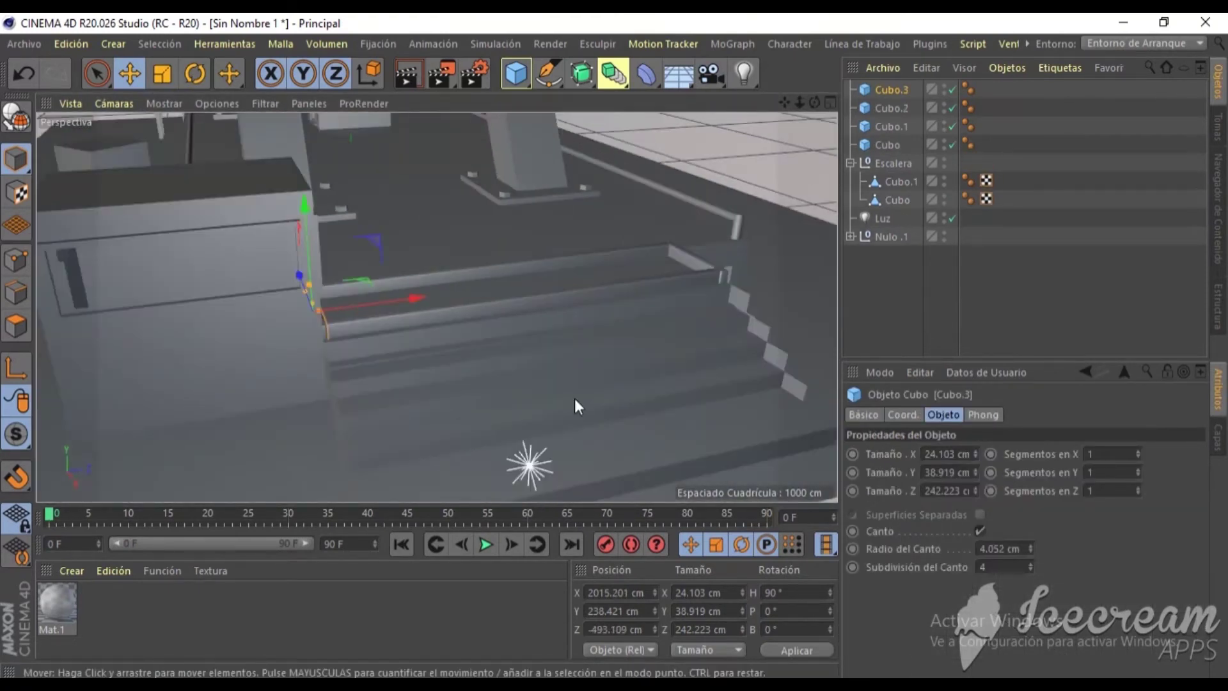
alt+drag(575, 398, 576, 384)
drag(579, 338, 349, 331)
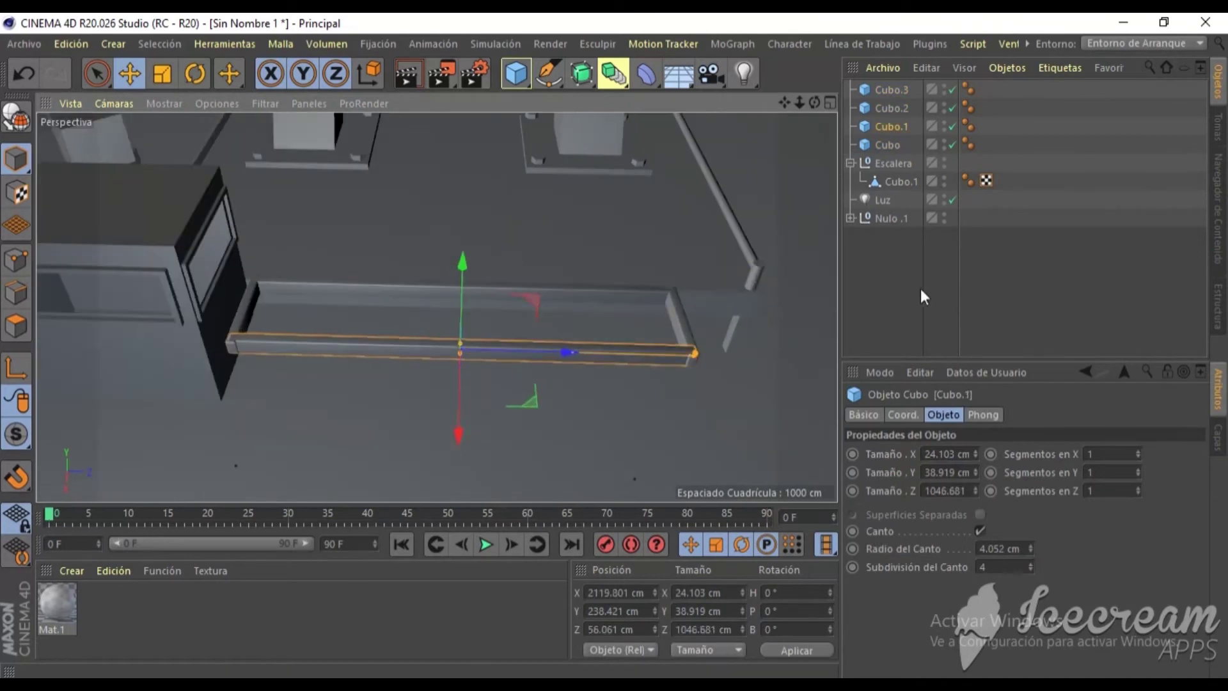
- Add one more rail piece, then group all six under a null named Soportes escaleras
key(ctrl+c)
key(ctrl+v)
drag(704, 332, 415, 311)
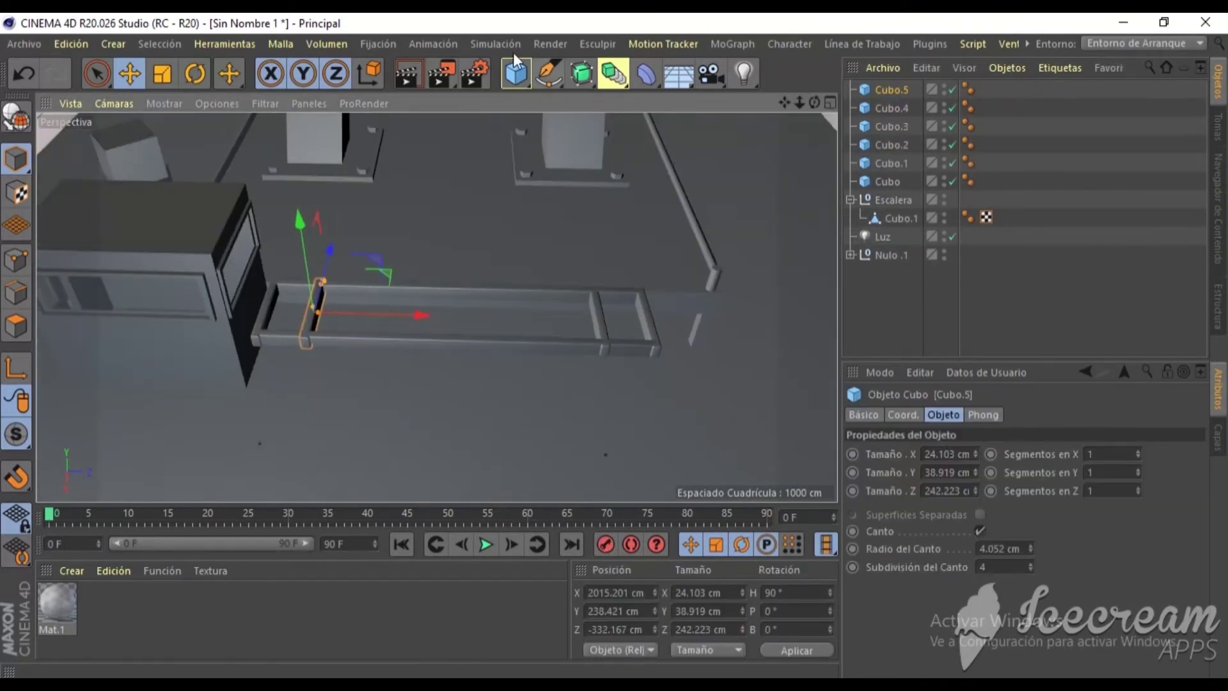
shift+click(888, 182)
key(alt+g)
double_click(893, 89)
text(Soportes escaleras)
key(Return)
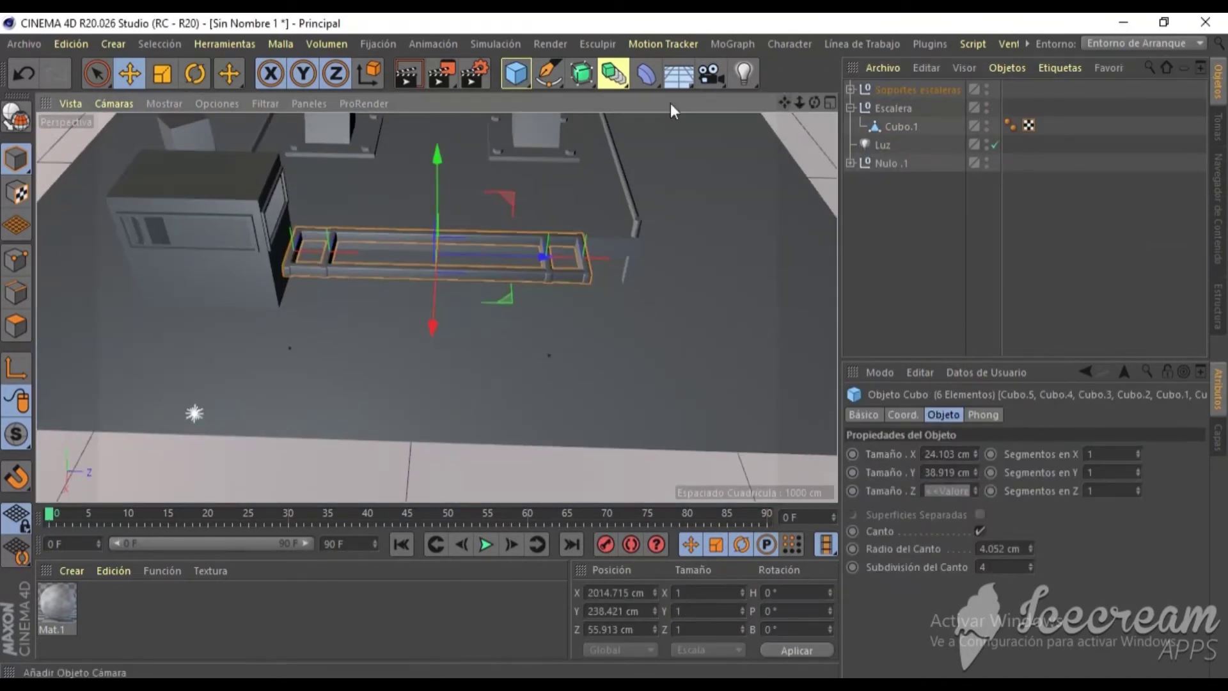
- Add a support post cube with rounded Fillet edges of radius 3.528 cm under the rail
scroll(671, 192, up, 5)
mouse_move(288, 245)
alt+mouse_down()
mouse_move(662, 144)
mouse_move(333, 153)
alt+mouse_up()
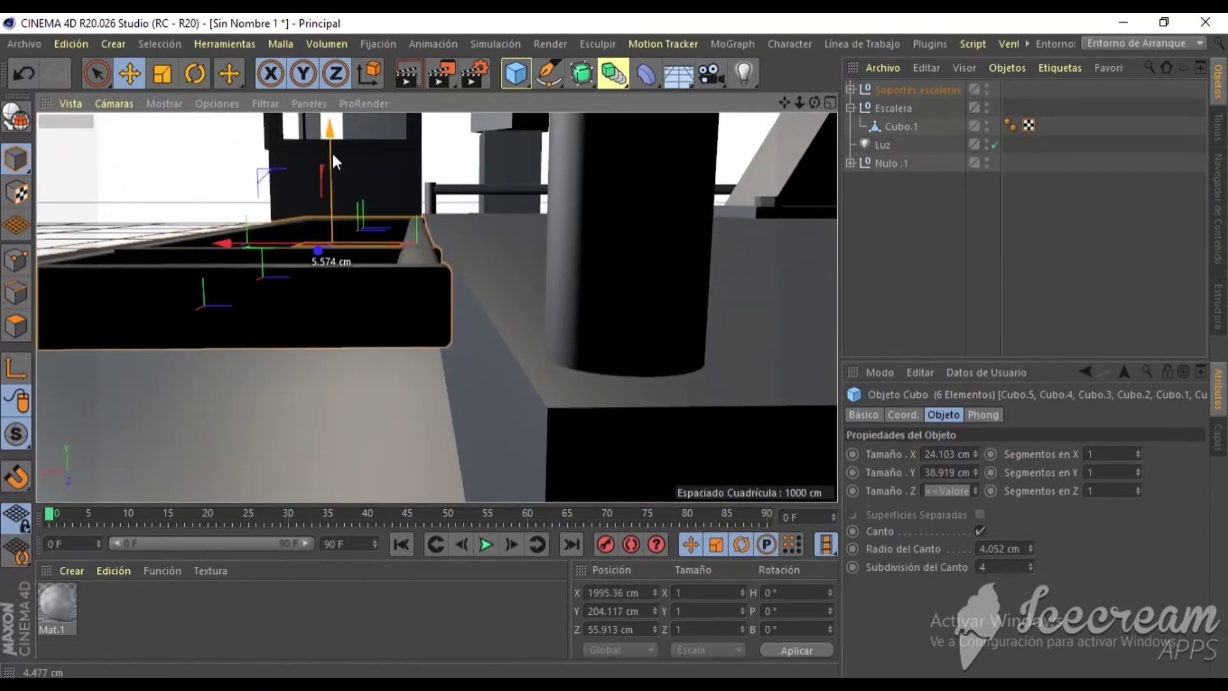
key(ctrl+v)
mouse_move(534, 325)
alt+mouse_down()
mouse_move(437, 307)
mouse_move(568, 310)
mouse_move(631, 283)
alt+mouse_up()
click(980, 531)
drag(1031, 548, 1031, 554)
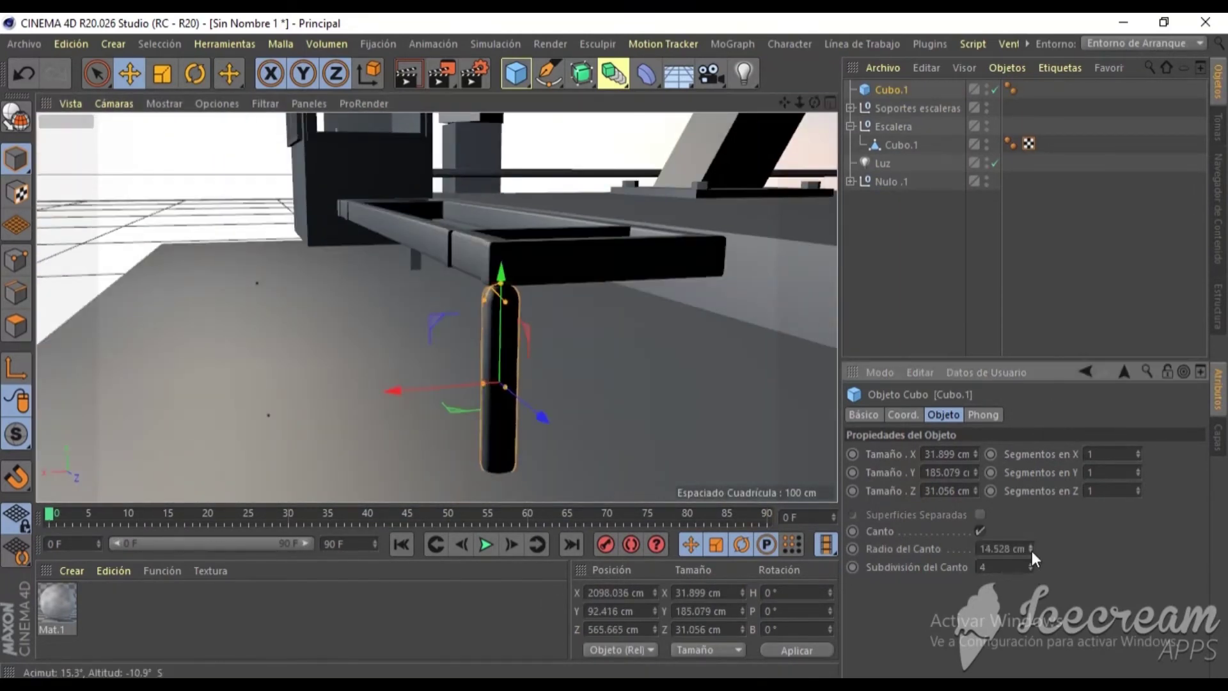
alt+drag(503, 266, 506, 485)
middle_click(505, 485)
right_click(656, 423)
click(433, 295)
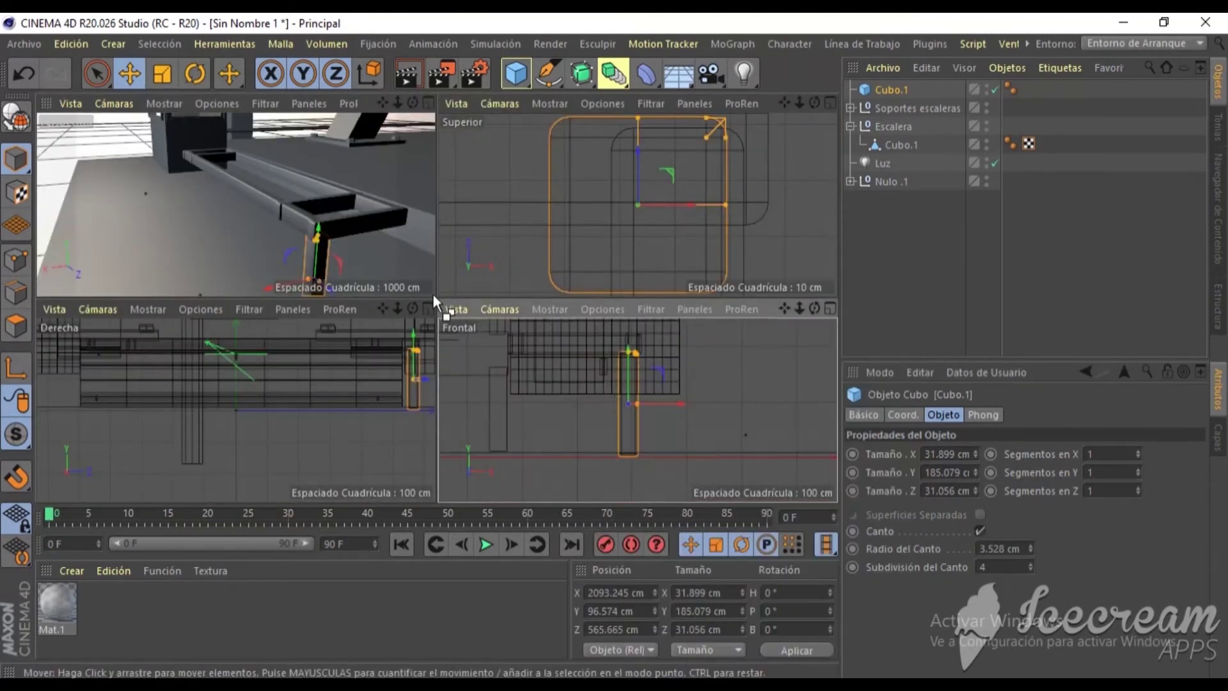
- Copy the post and several rail pieces to new positions along the railing
ctrl+drag(323, 285, 347, 289)
middle_click(347, 289)
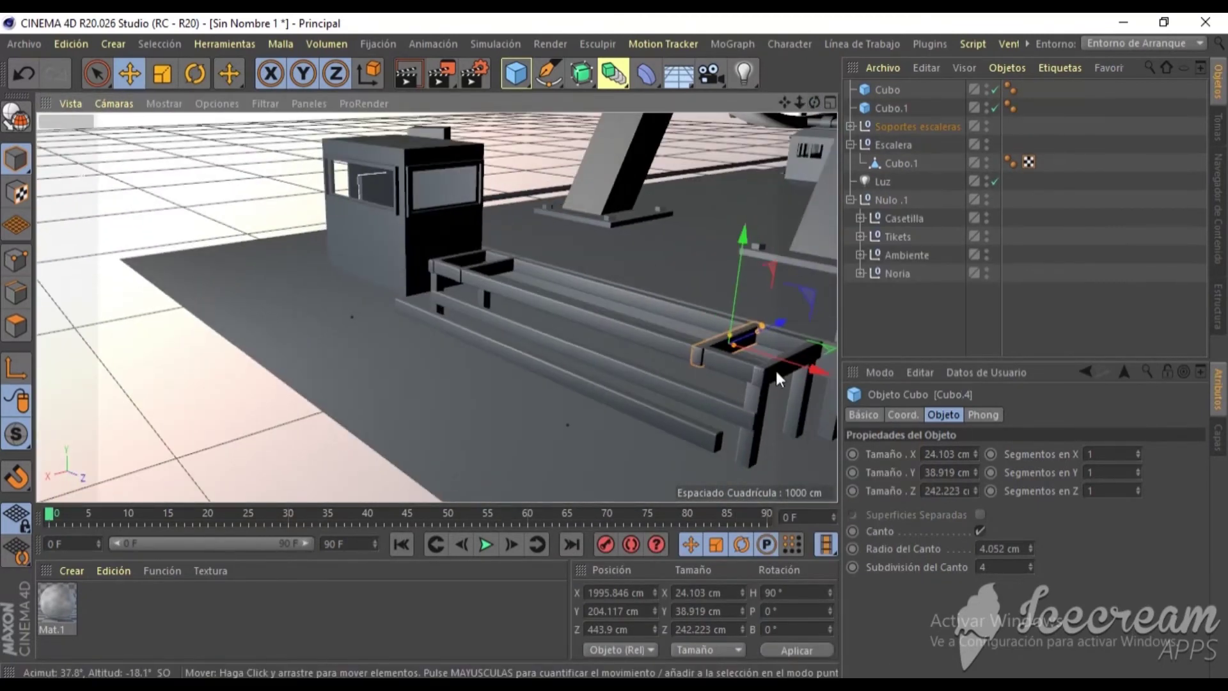
ctrl+drag(660, 433, 557, 448)
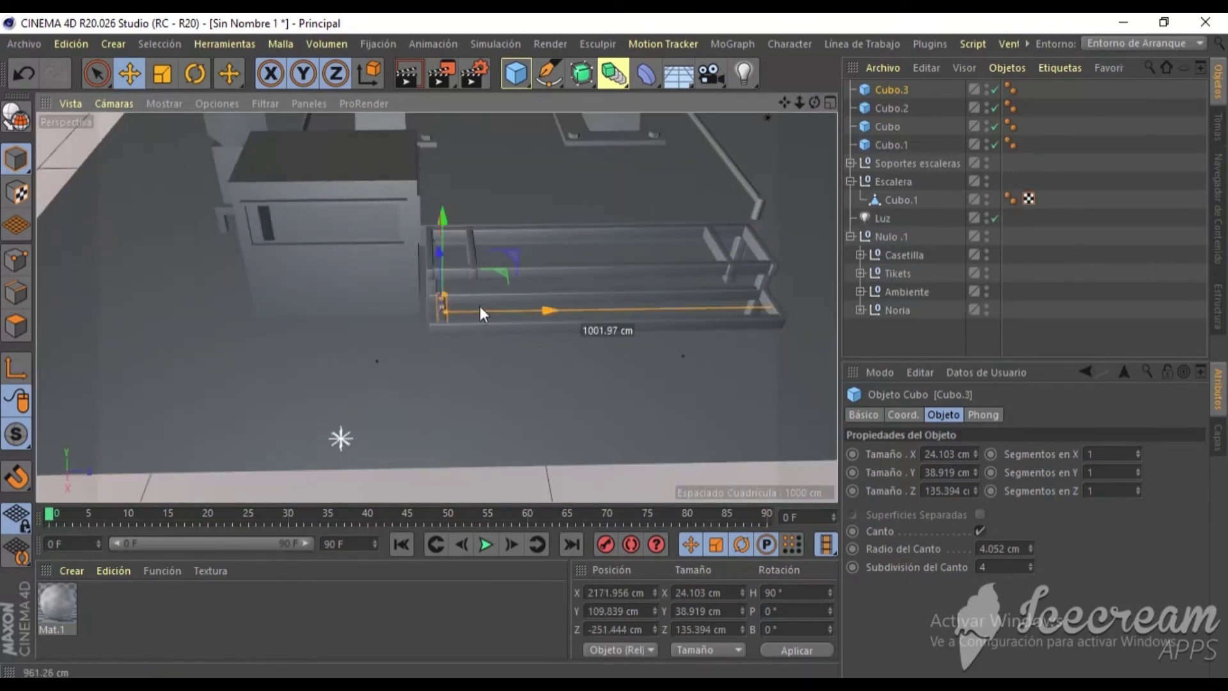
ctrl+drag(479, 314, 792, 307)
mouse_move(331, 204)
alt+mouse_down()
mouse_move(436, 307)
mouse_move(632, 410)
alt+mouse_up()
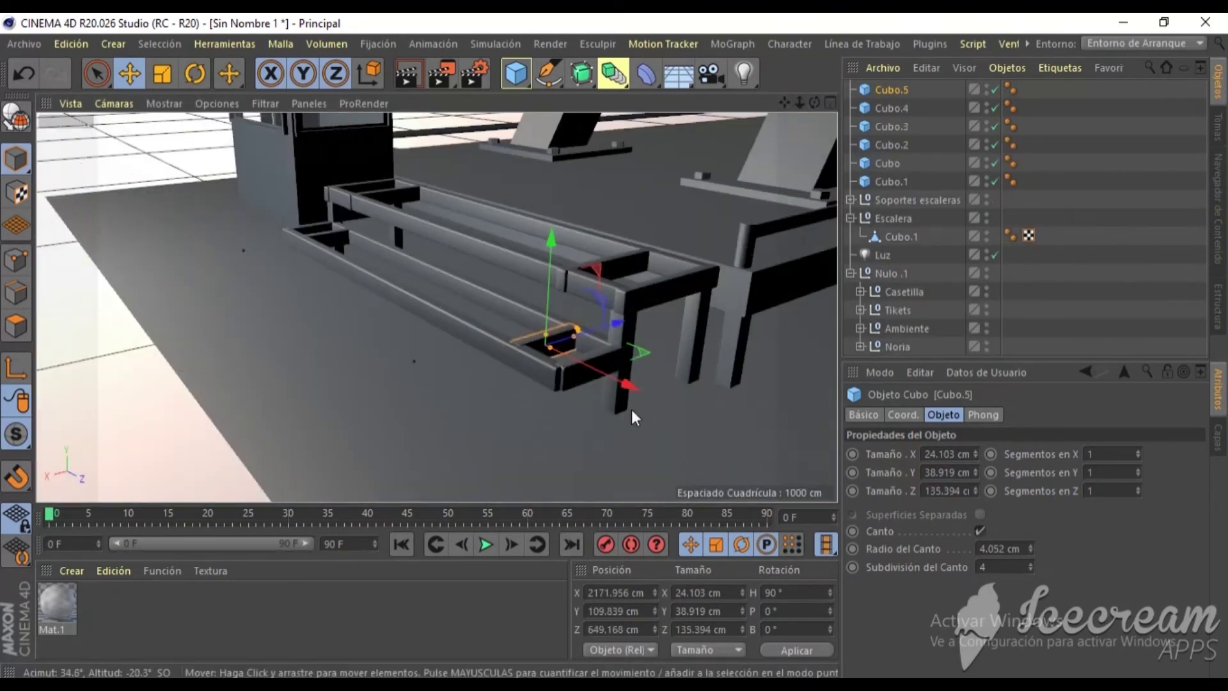
- Copy the vertical support post to the lower rail and the opposite side
click(564, 365)
mouse_move(497, 405)
ctrl+mouse_down()
mouse_move(561, 325)
mouse_move(564, 364)
mouse_move(433, 302)
ctrl+mouse_up()
scroll(564, 331, up, 3)
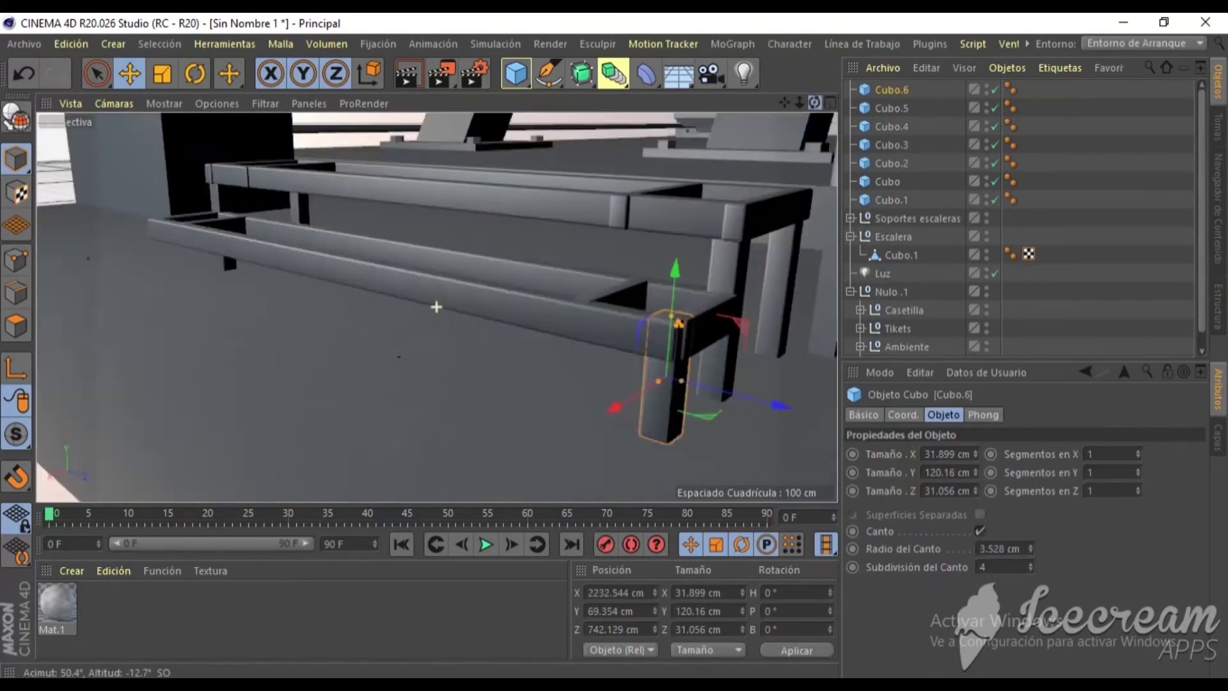
mouse_move(654, 304)
ctrl+mouse_down()
mouse_move(440, 302)
mouse_move(234, 477)
mouse_move(625, 405)
ctrl+mouse_up()
scroll(235, 477, up, 3)
scroll(274, 489, down, 3)
click(625, 405)
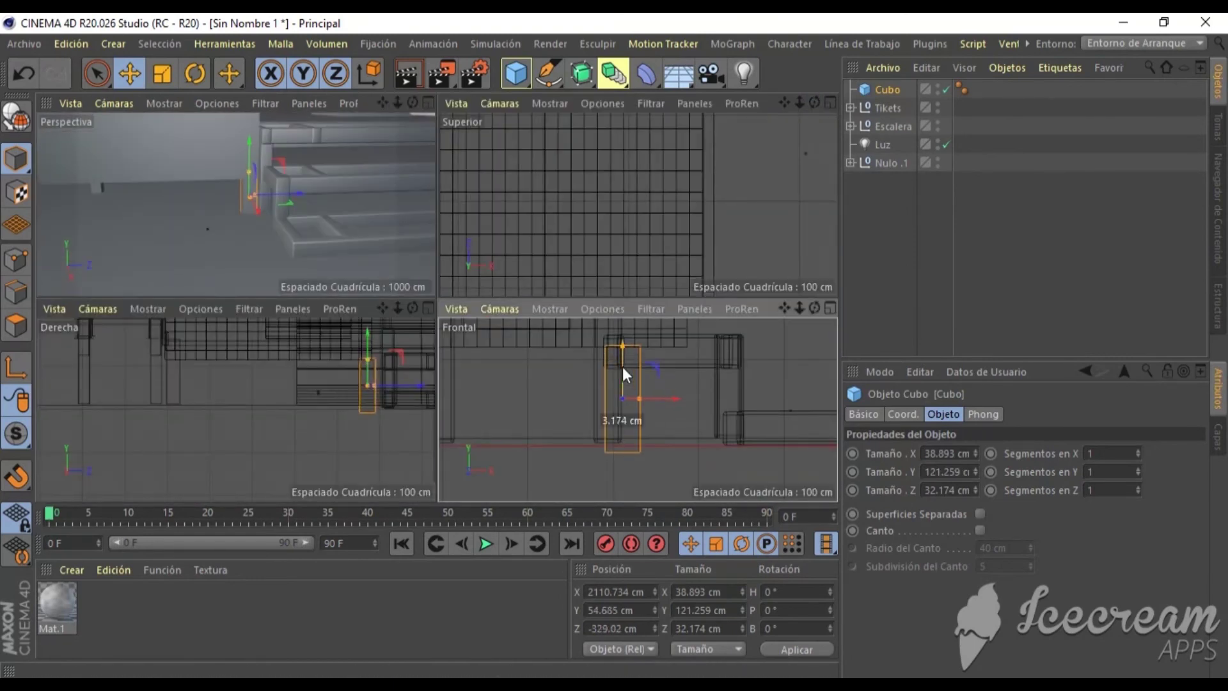
- Stretch a cube into a leg and copy it into eight short posts around the ticket booth
drag(625, 364, 673, 367)
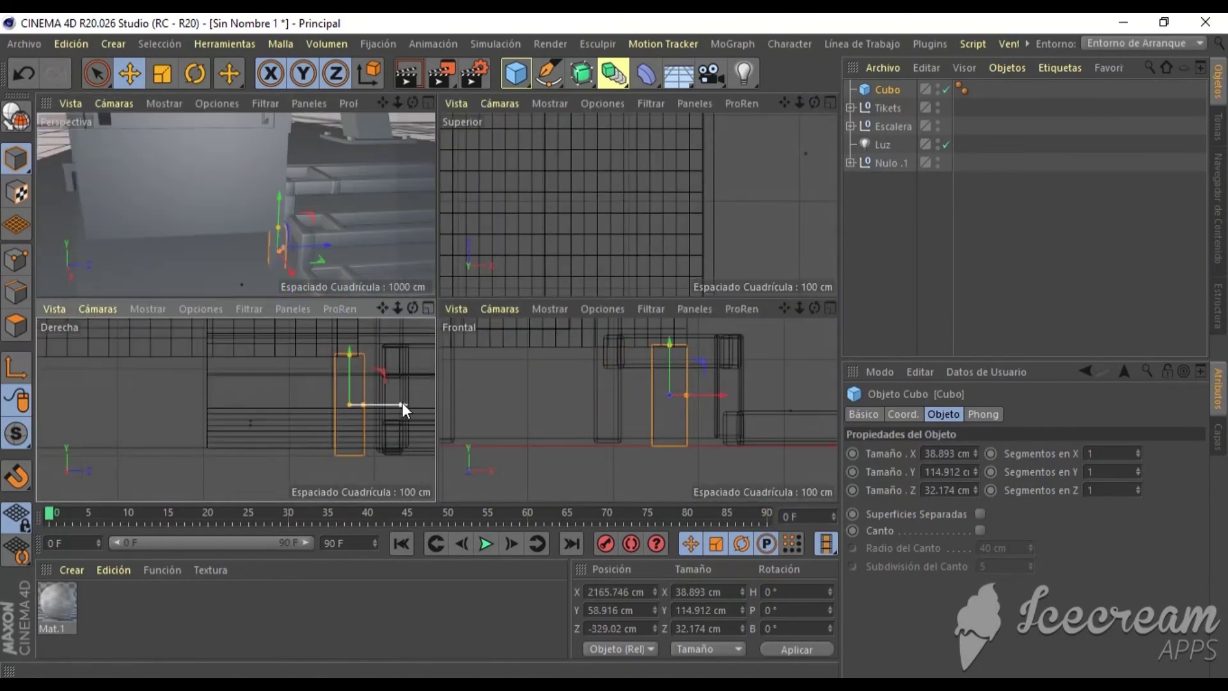
ctrl+drag(410, 395, 312, 414)
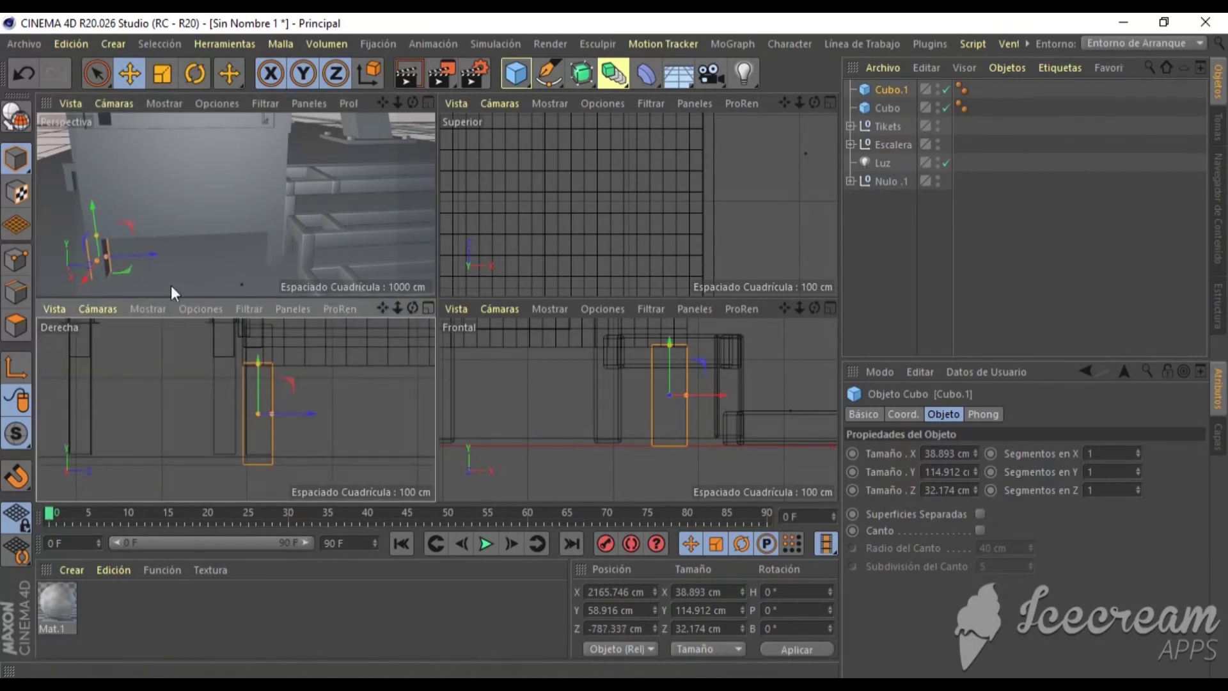
ctrl+drag(567, 413, 599, 417)
key(F1)
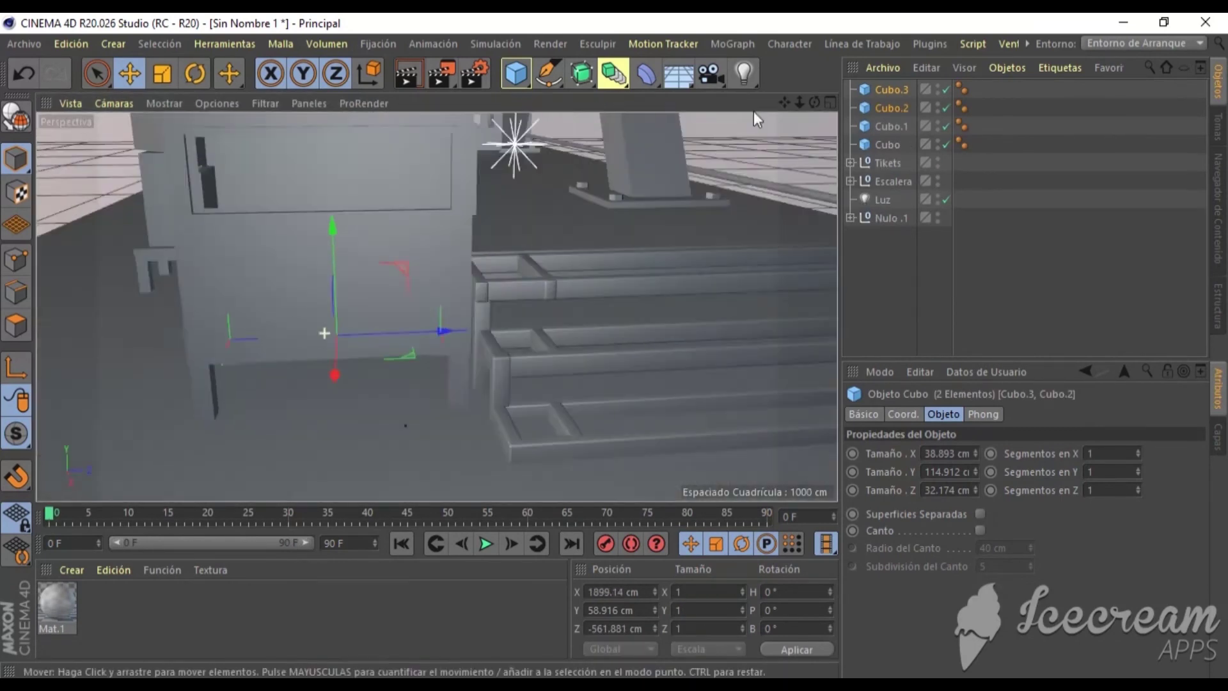
alt+drag(576, 320, 633, 362)
mouse_move(388, 364)
ctrl+mouse_down()
mouse_move(320, 427)
mouse_move(309, 474)
mouse_move(776, 202)
ctrl+mouse_up()
- Copy a cube and flatten it into a 109.7×18.657×492.722 cm base slab under the booth
ctrl+drag(640, 281, 721, 369)
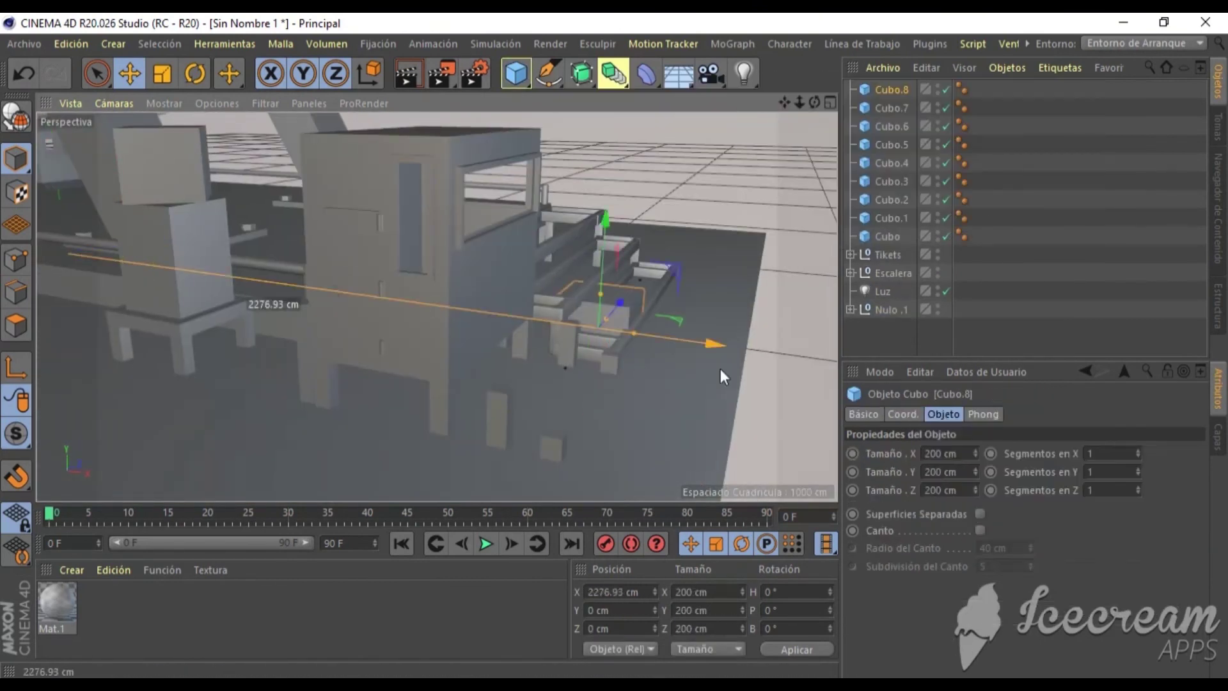
mouse_move(686, 264)
alt+mouse_down()
mouse_move(591, 431)
mouse_move(598, 468)
alt+mouse_up()
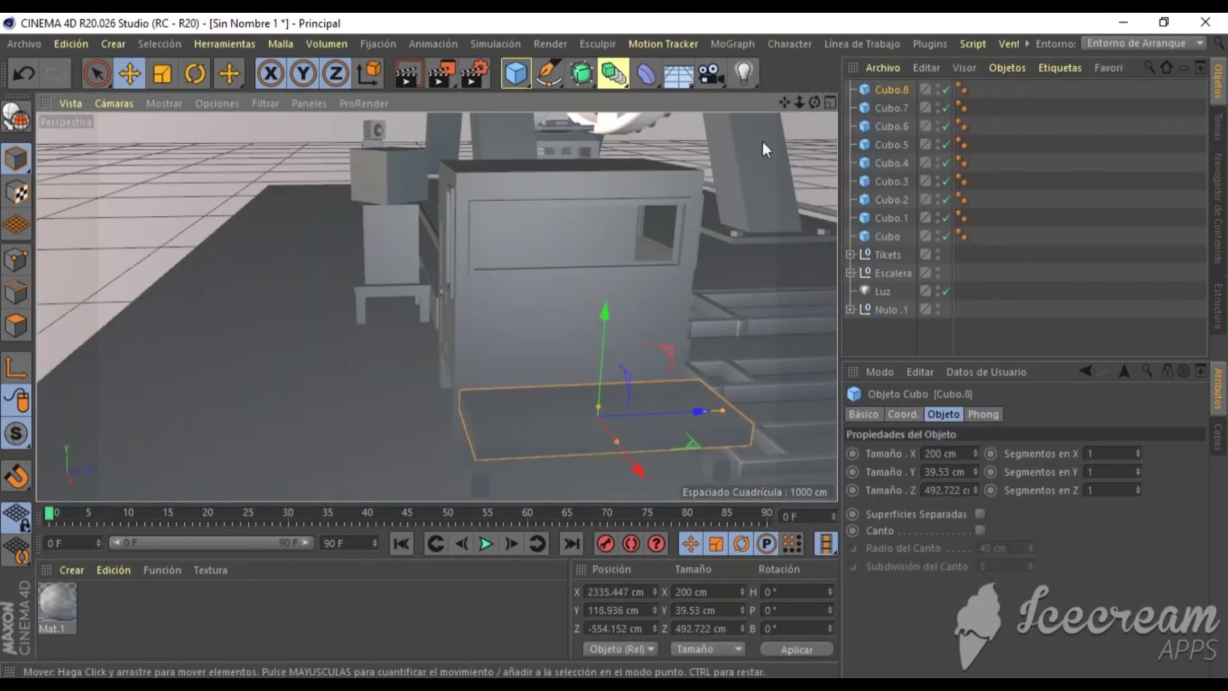
mouse_move(763, 141)
alt+mouse_down()
mouse_move(671, 383)
mouse_move(729, 397)
mouse_move(706, 396)
alt+mouse_up()
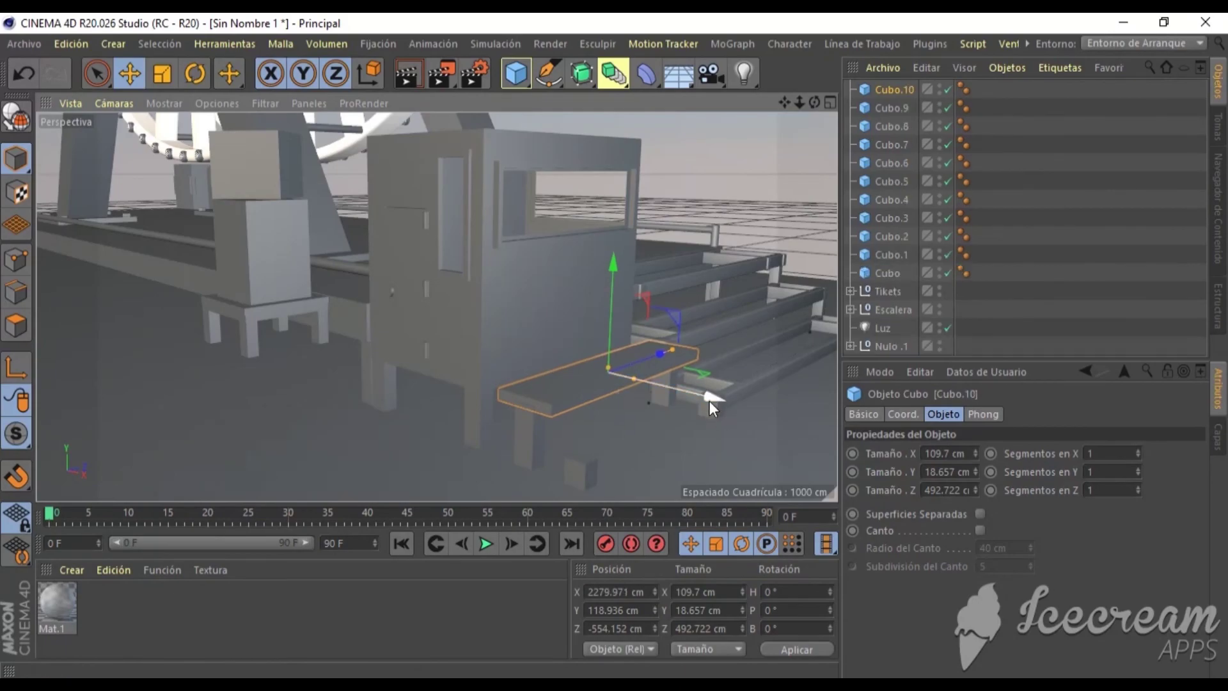